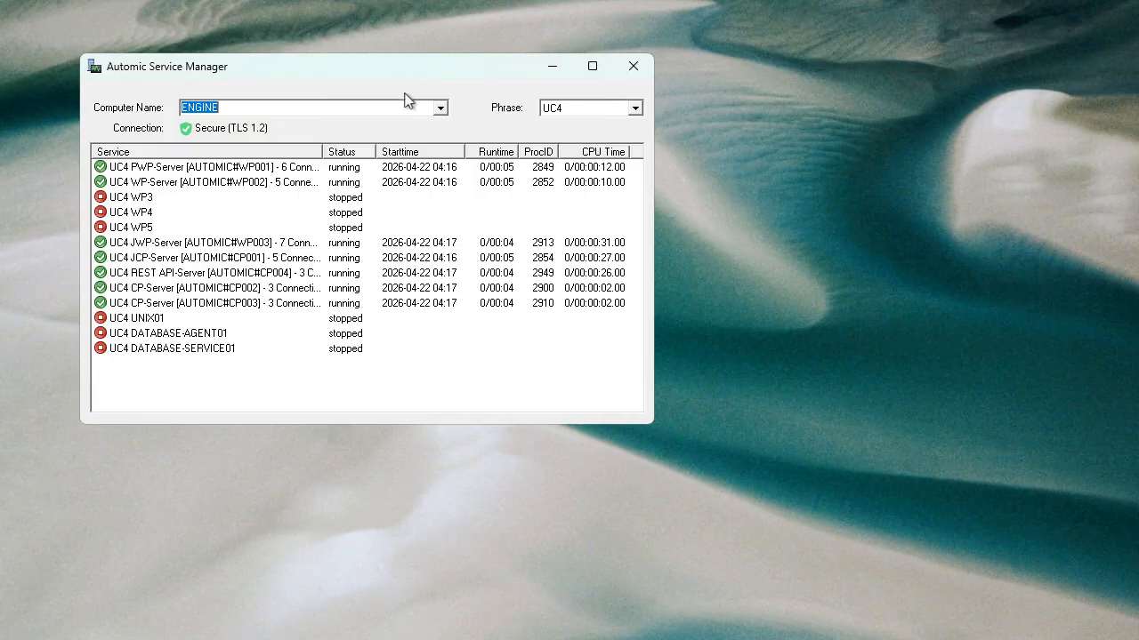
Check the services on the WEB computer, and switch the service list to the AGENT computer.
left_click(442, 109)
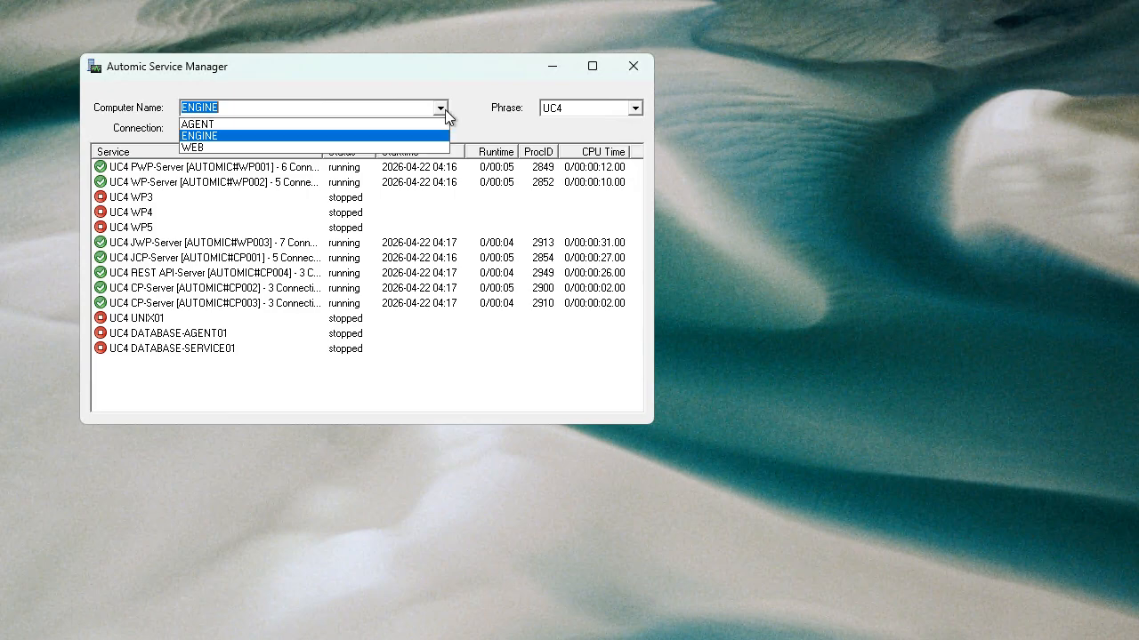
left_click(198, 148)
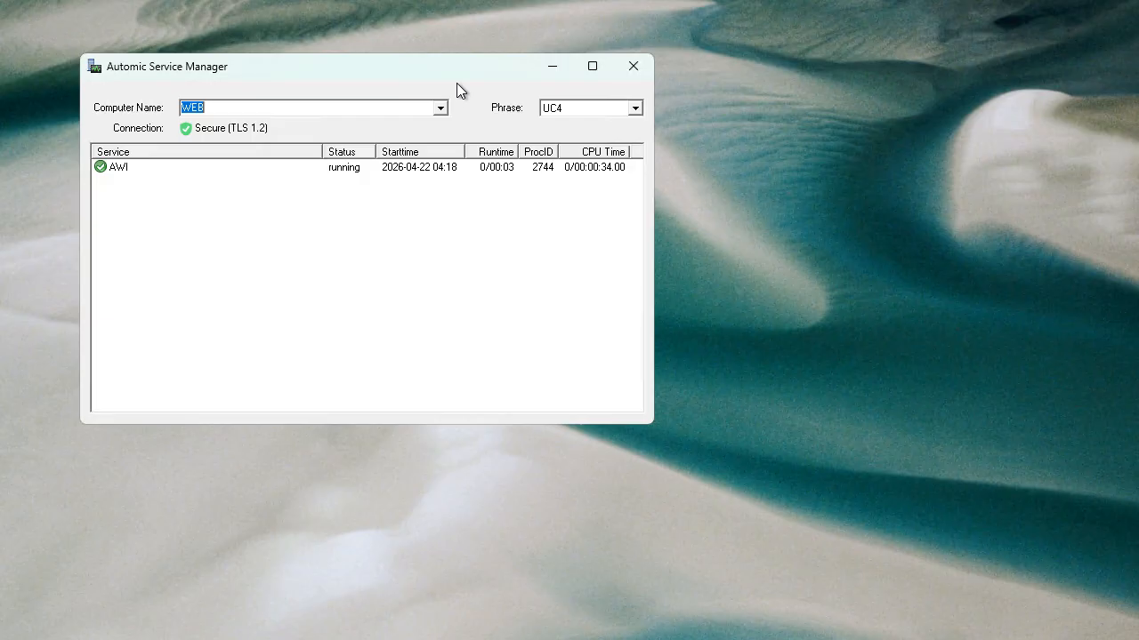
left_click(441, 109)
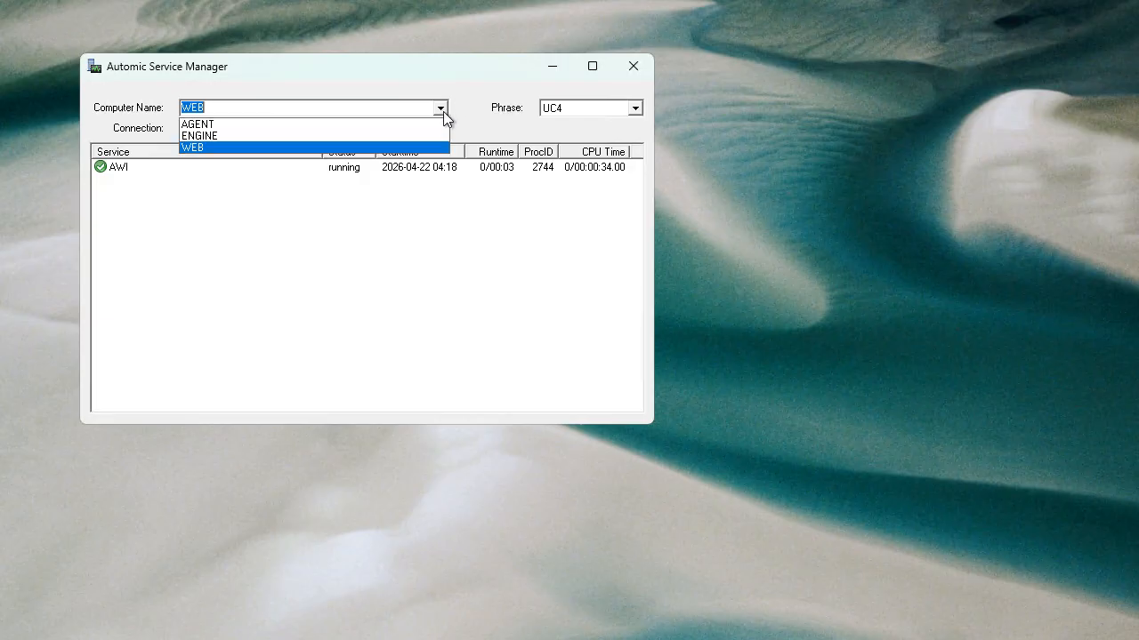
left_click(200, 125)
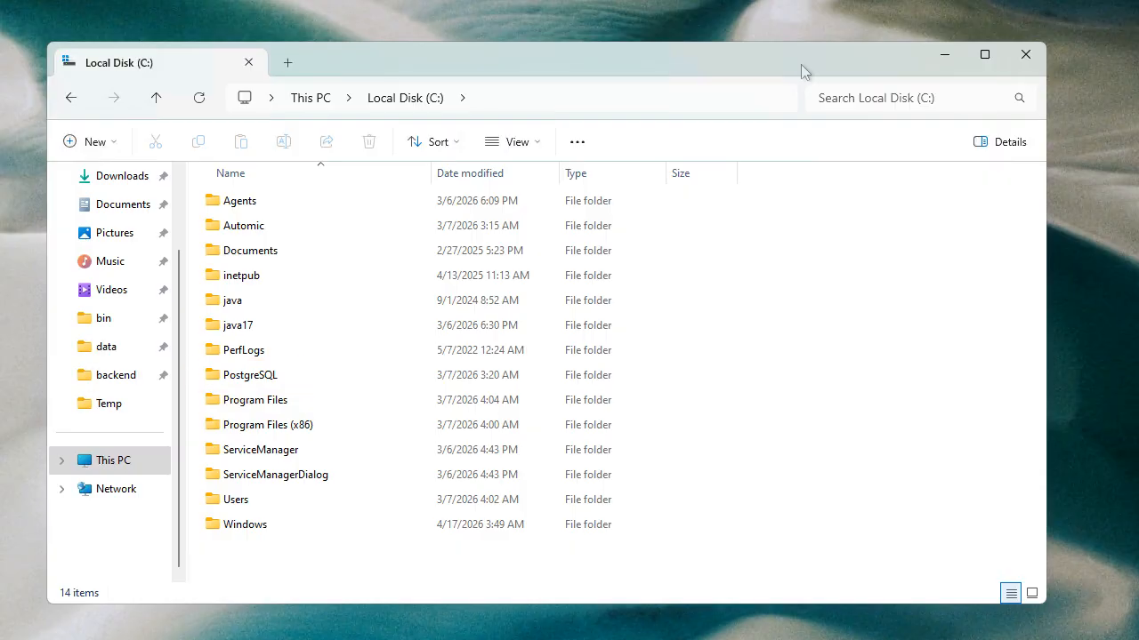
In File Explorer, open pg_hba.conf from C:\PostgreSQL\16\data in Notepad.
double_click(246, 381)
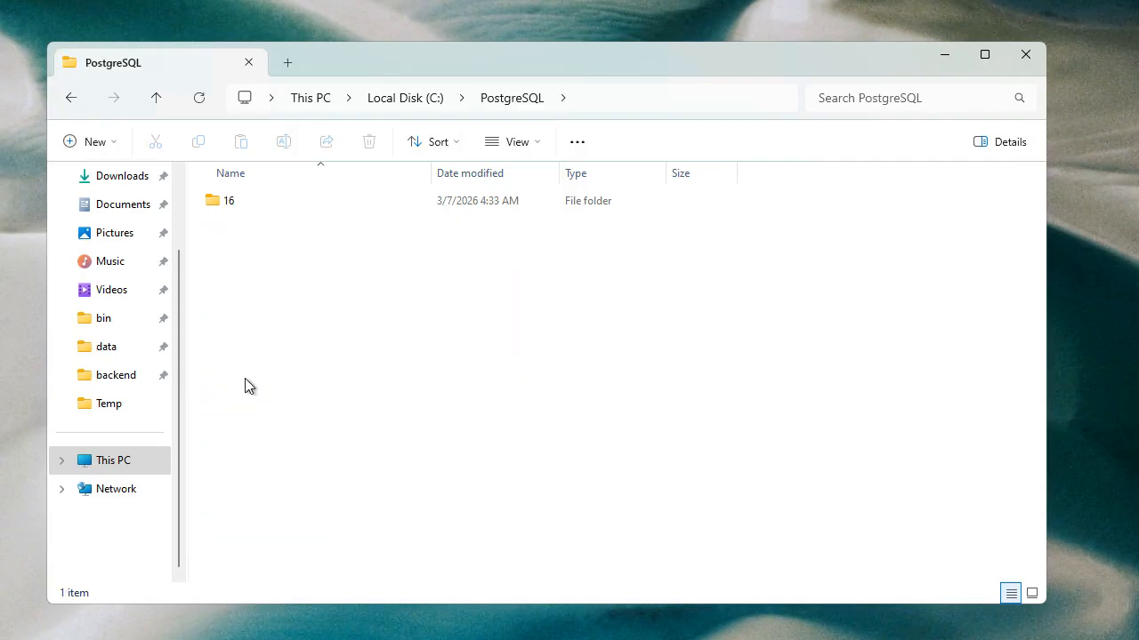
double_click(222, 204)
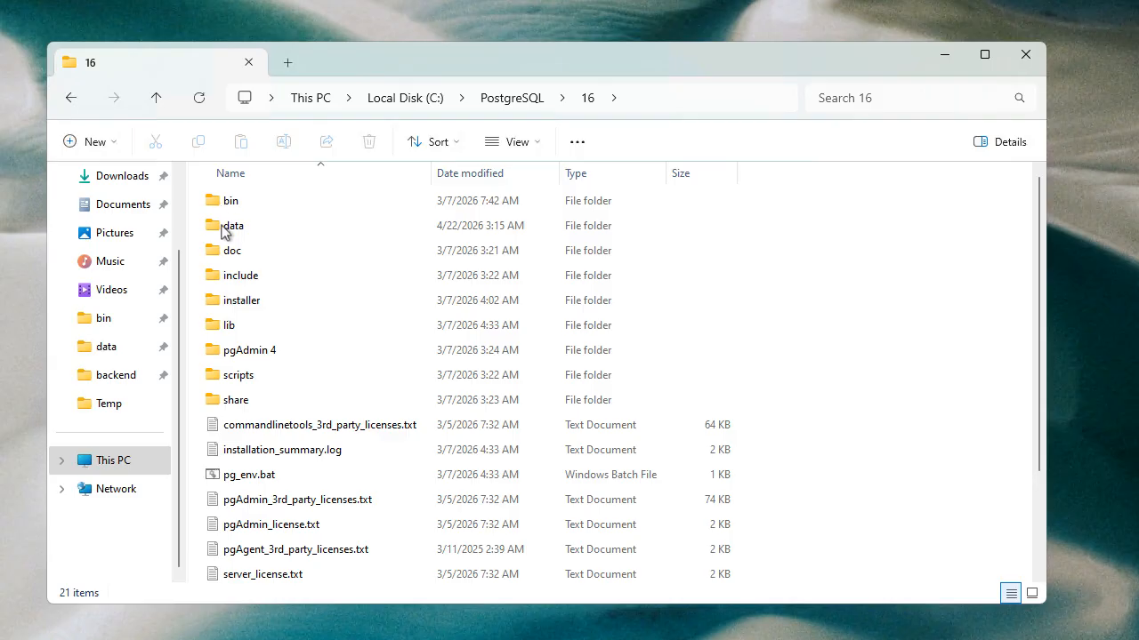
double_click(226, 233)
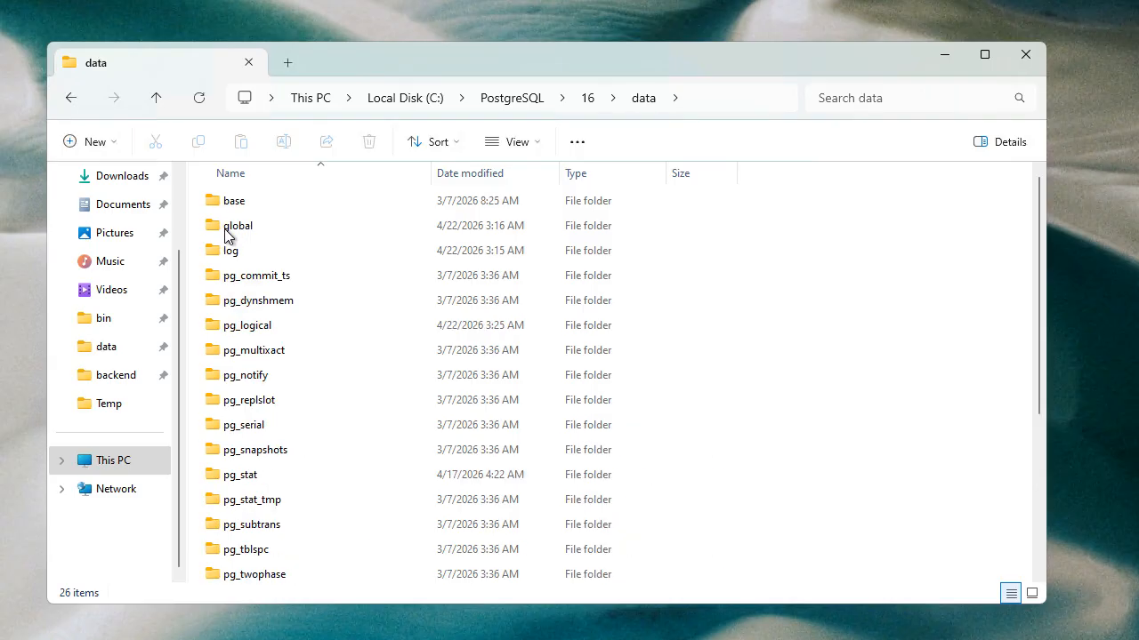
left_click(1039, 520)
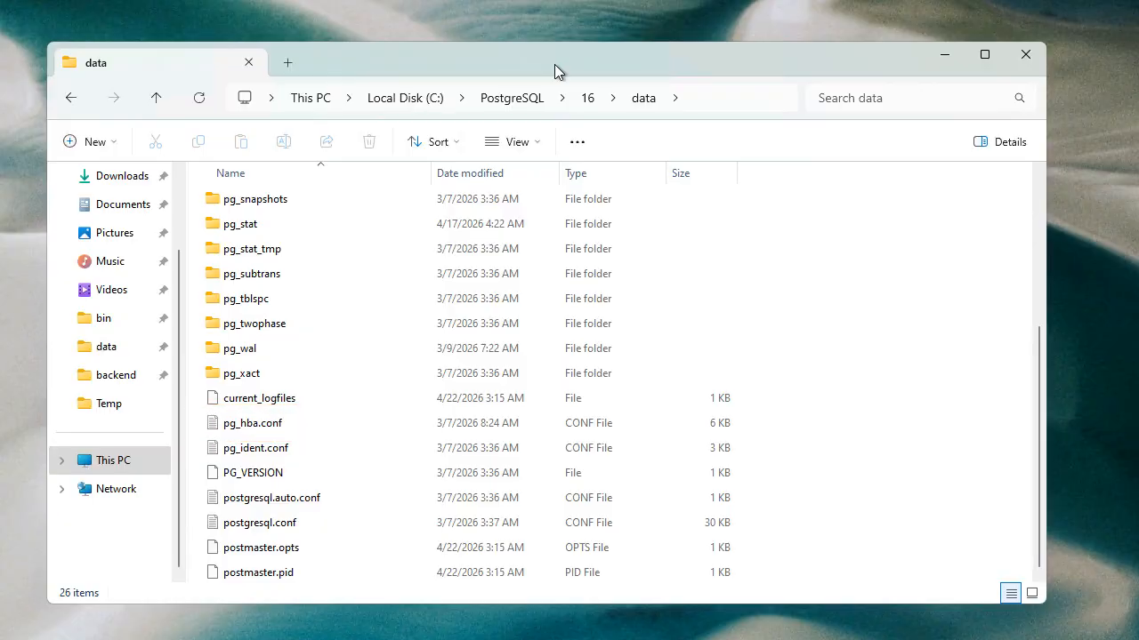
double_click(245, 425)
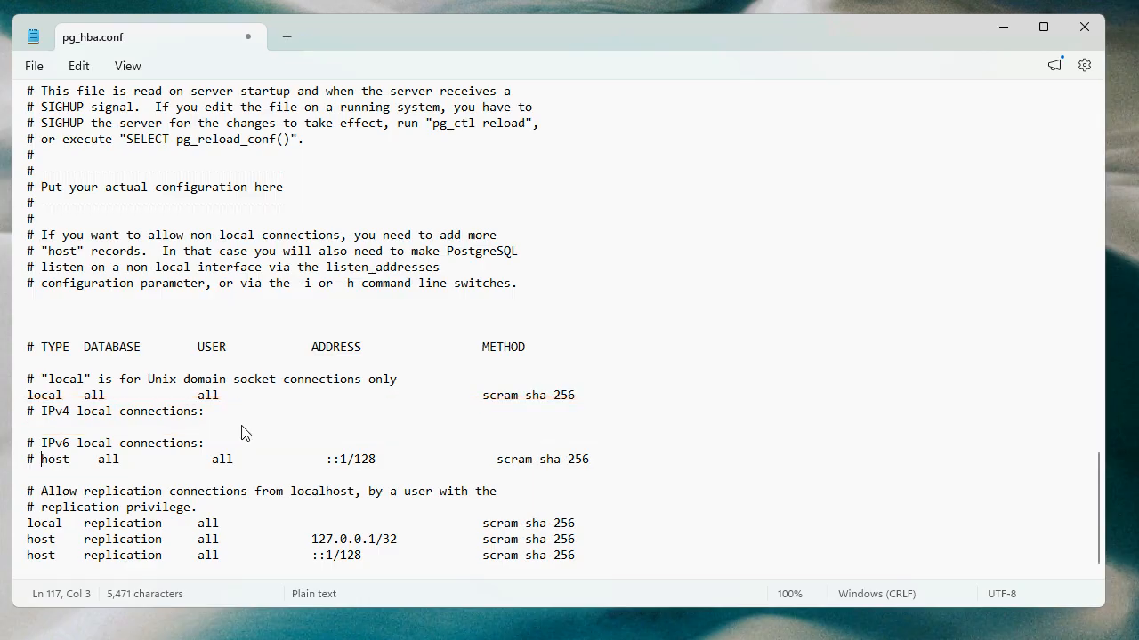
Add the line "host automationai automationai 0.0.0.0/0 scram-sha-256" under the IPv4 local connections and save the file.
left_click(42, 428)
key("Return")
type("host automationai automationai 0.0.0.0/0 scram-sha-256")
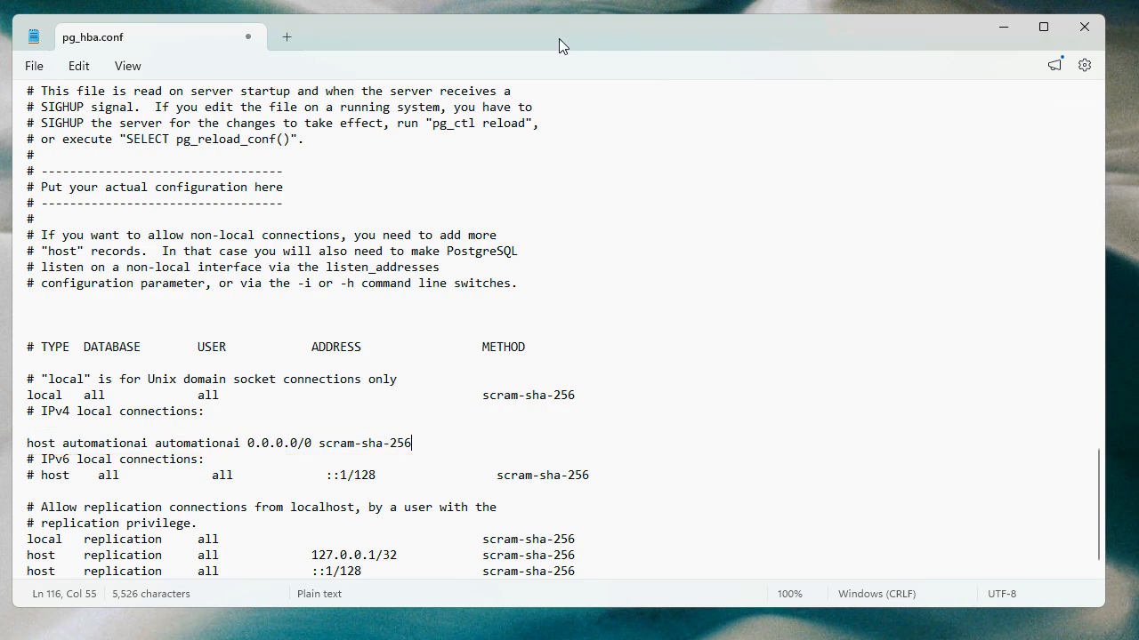
left_click(38, 68)
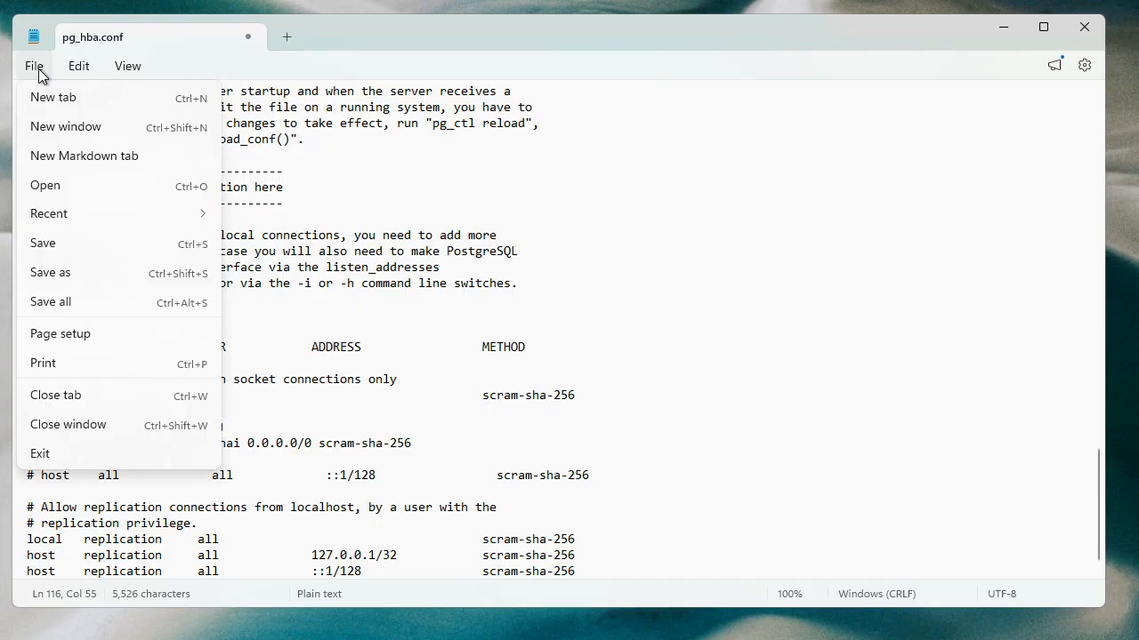
left_click(47, 243)
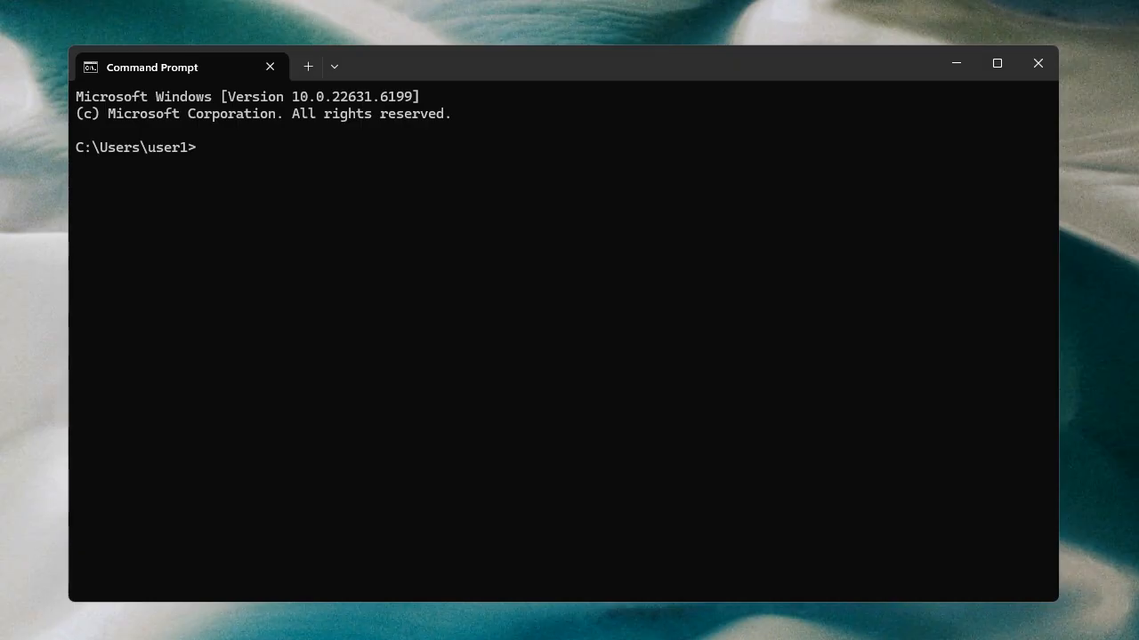
In Command Prompt, run setup_db.psql from C:\PostgreSQL\16\bin with psql as postgres on 192.168.70.53:5432, database and username automationai, supplying the passwords.
type("cd C:\\PostgreSQL\\16\\bin\\")
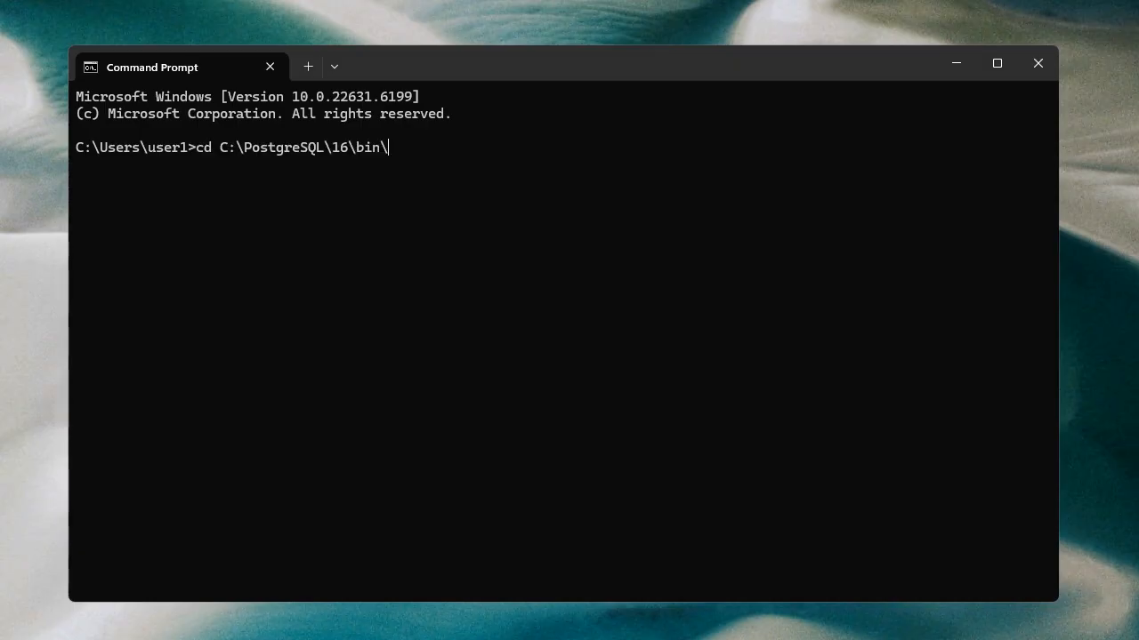
key("Return")
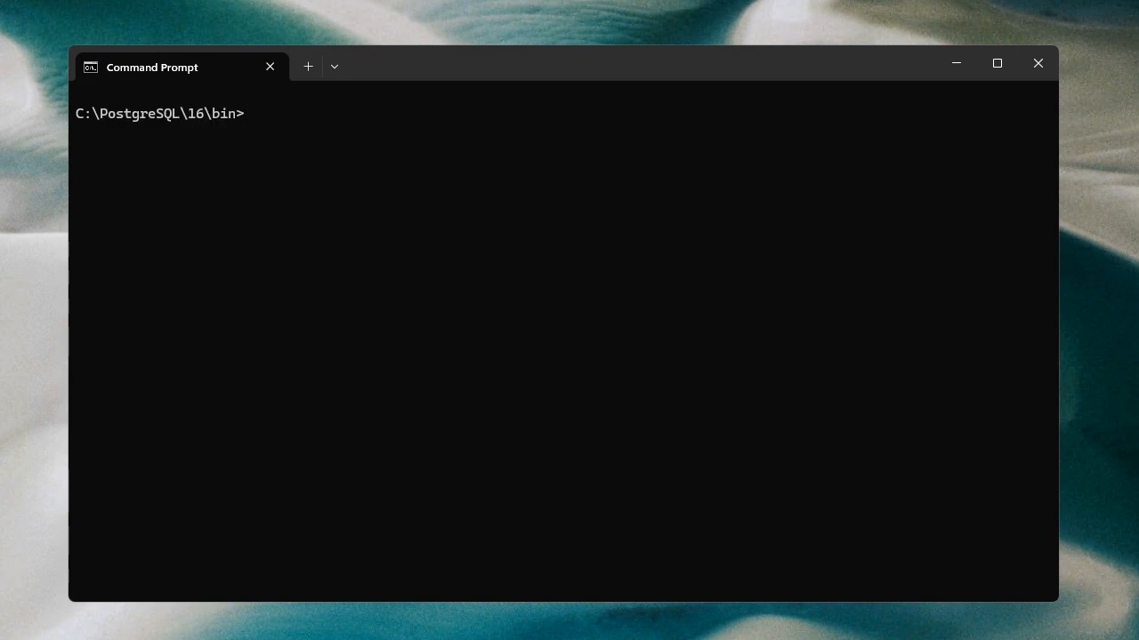
key("ctrl+v")
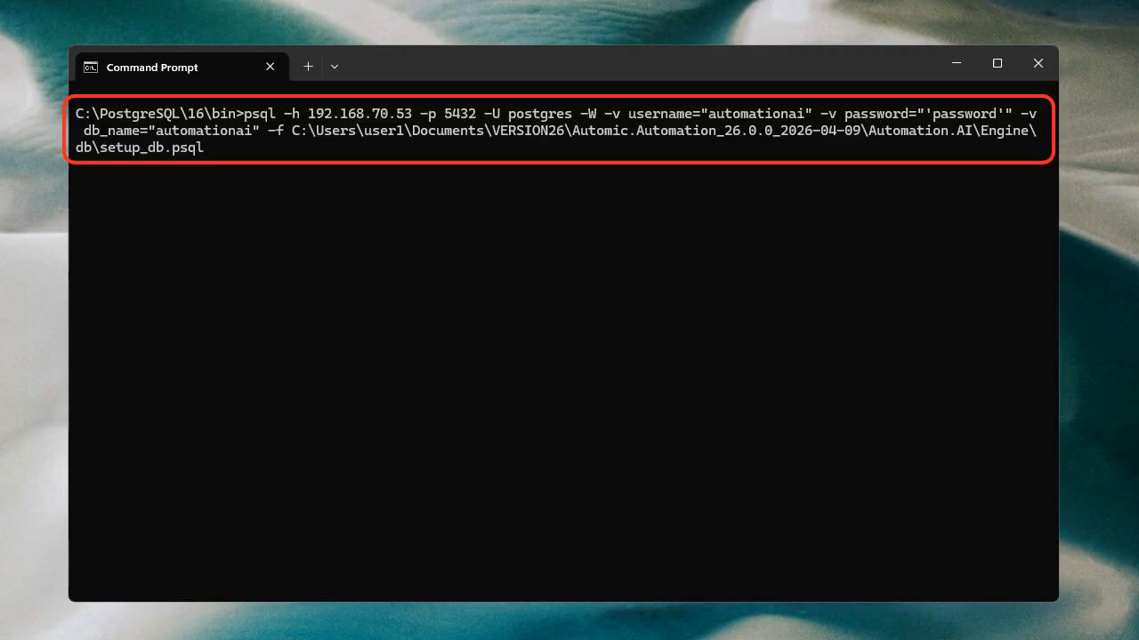
key("Return")
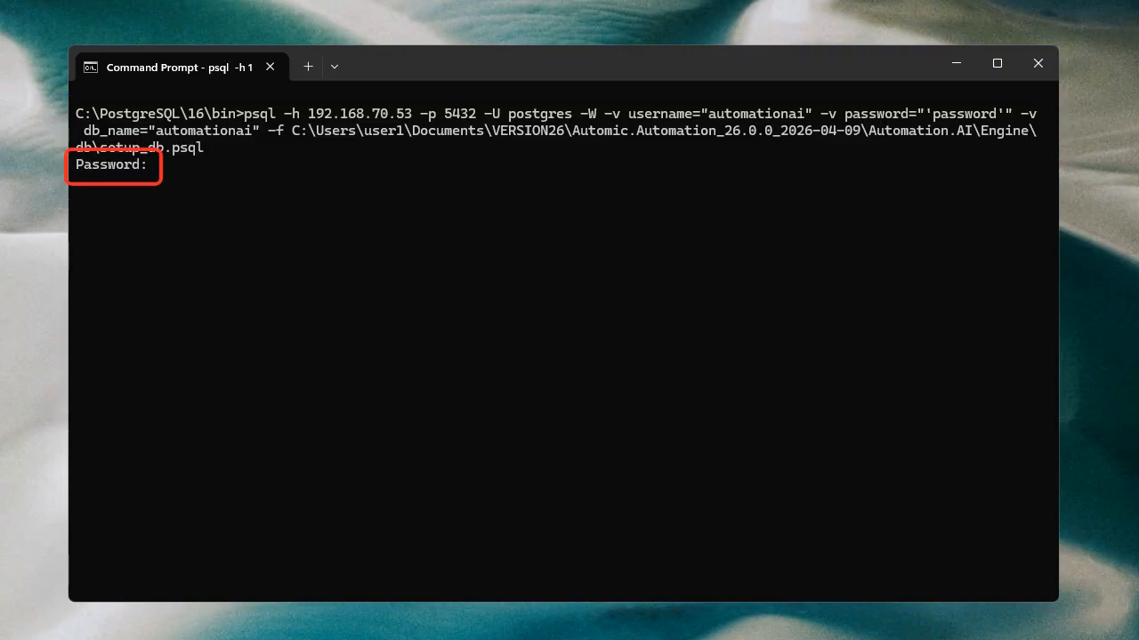
key("Return")
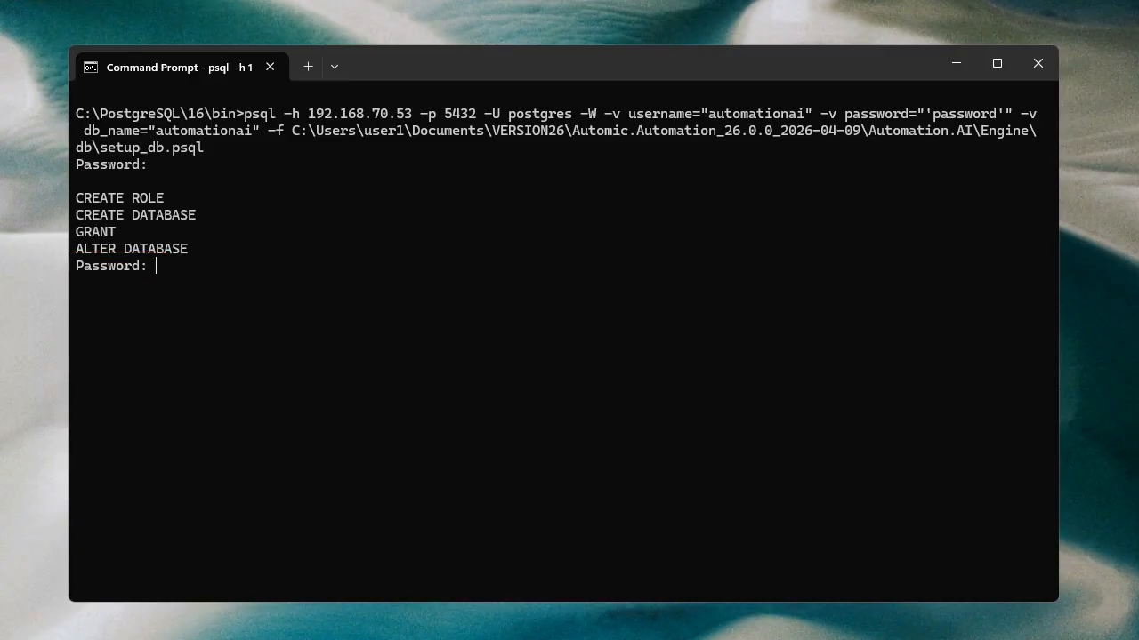
key("Return")
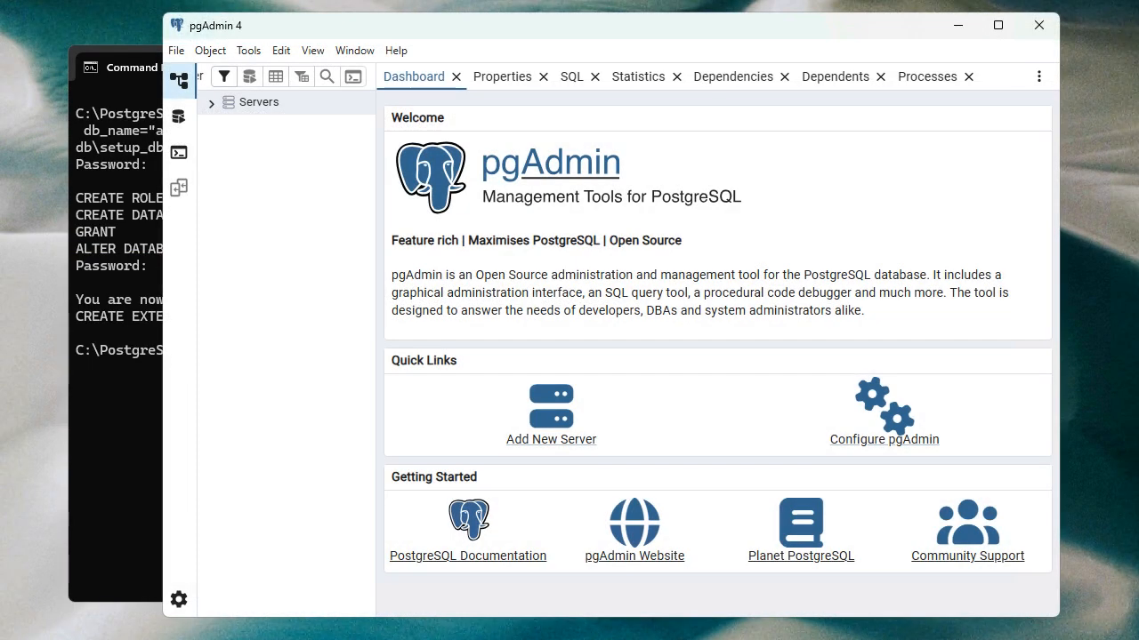
In pgAdmin, expand the PostgreSQL 16 server's databases and inspect the automationai database.
left_click(212, 104)
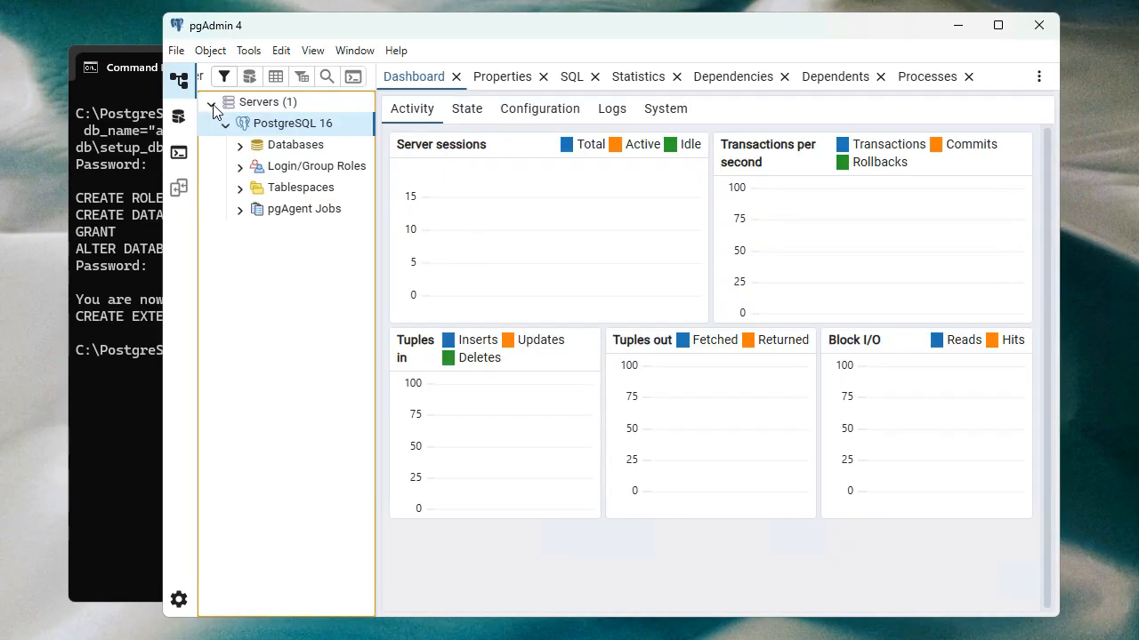
left_click(241, 147)
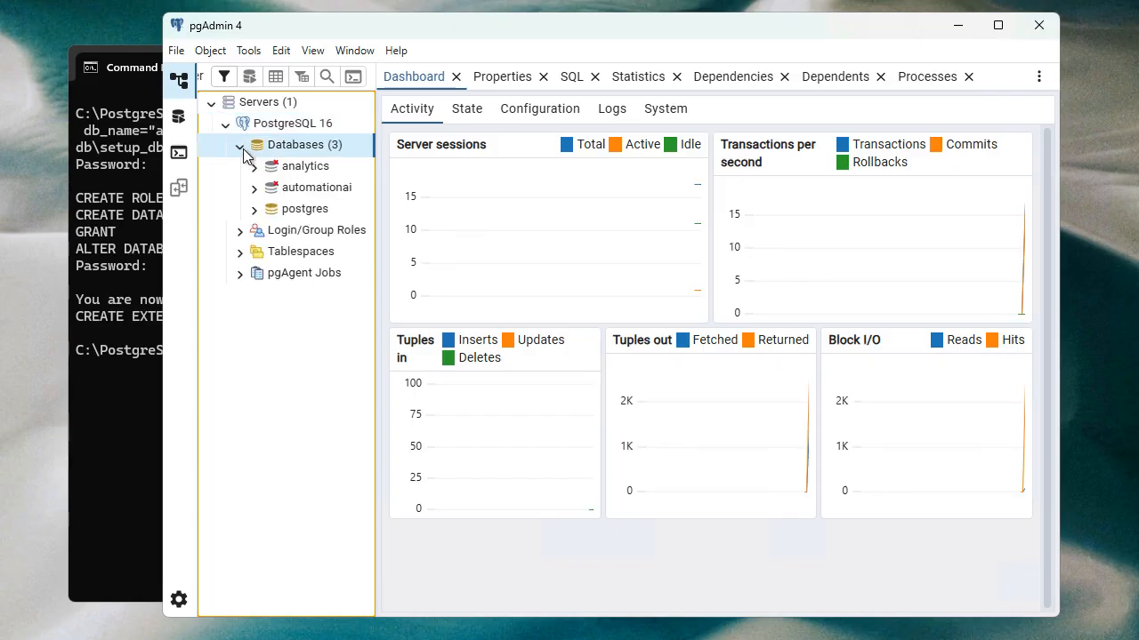
left_click(255, 188)
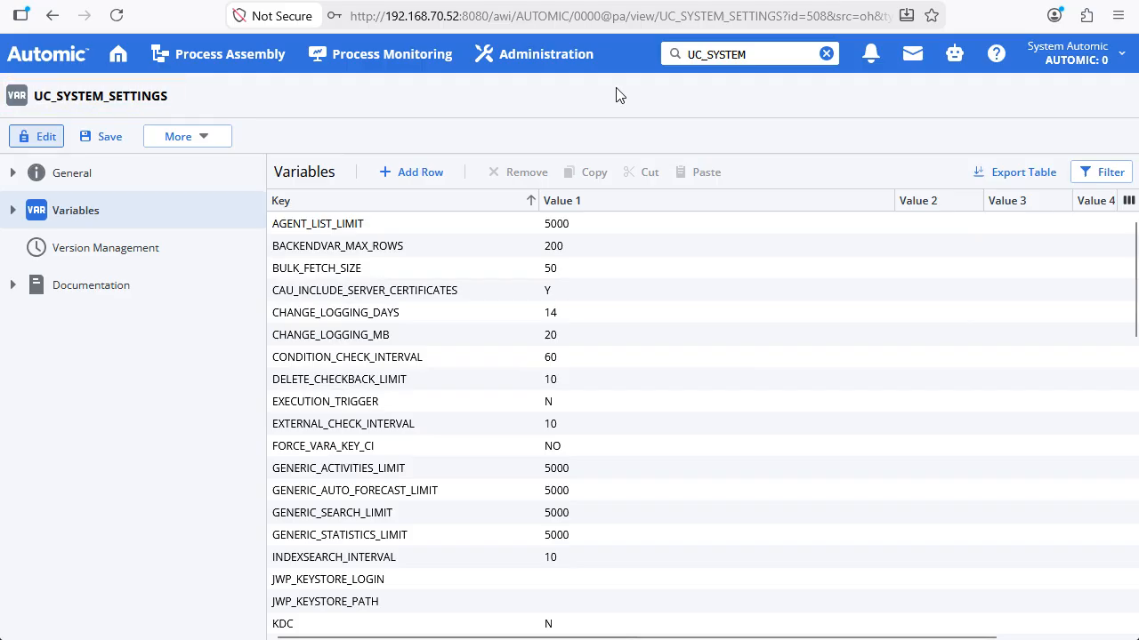
left_click(418, 176)
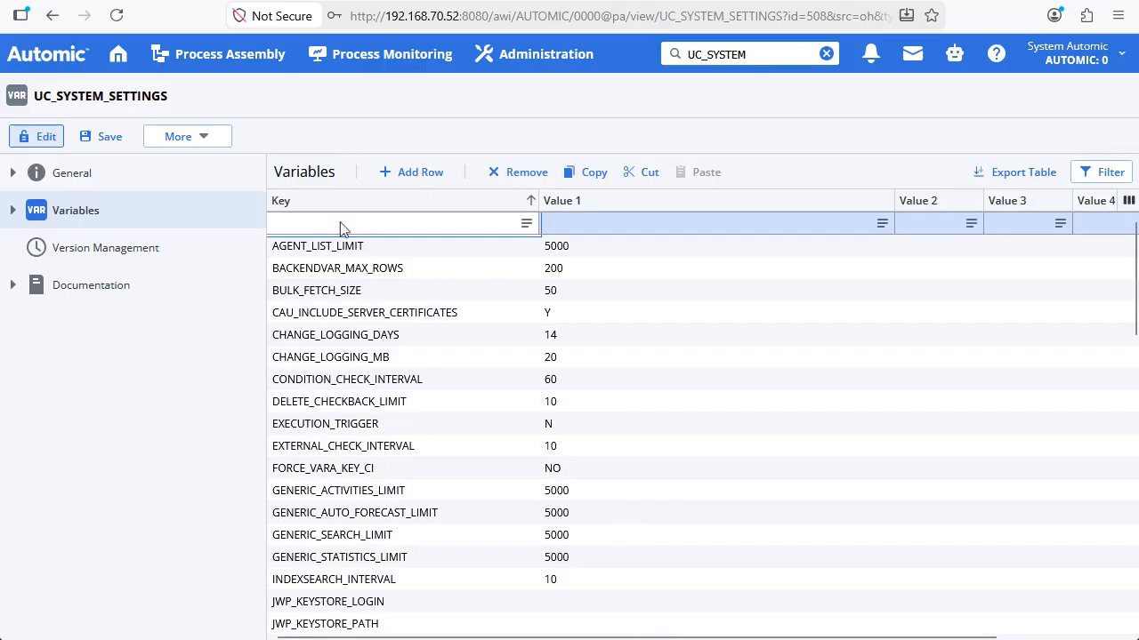
type("AUTOMATION_AI_ENDPOINT")
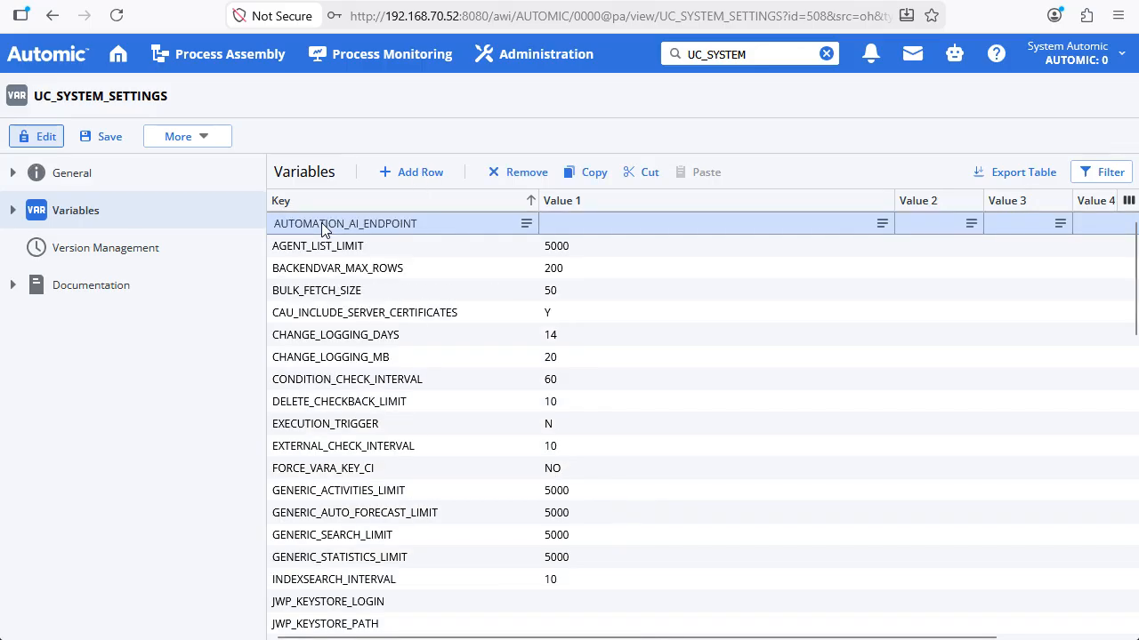
left_click(591, 223)
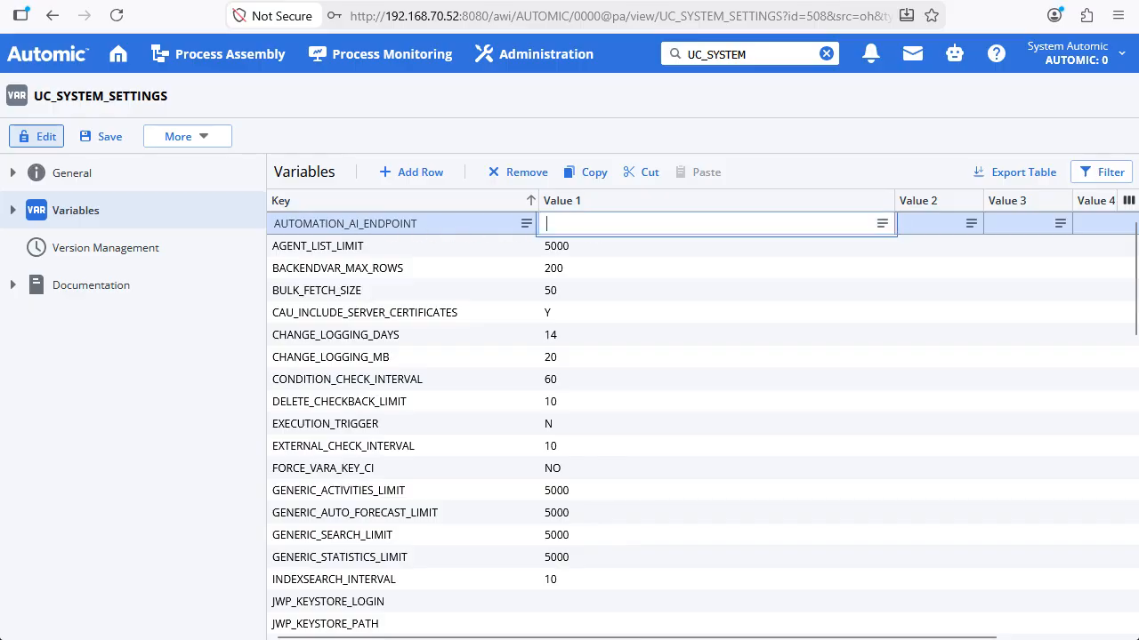
type("http://192.168.70.50:8500")
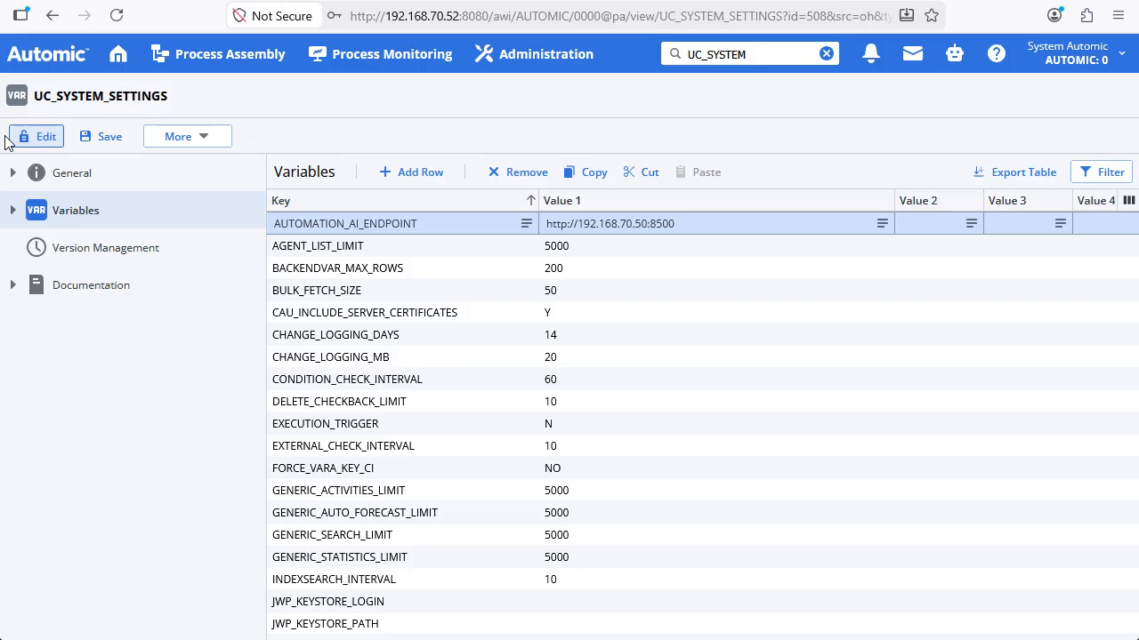
Add AUTOMATION_AI_TIMEOUT with value 600 and AUTOMATION_AI_USE_USER_CREDENTIALS with value Y, and save the UC_SYSTEM_SETTINGS variables.
left_click(420, 174)
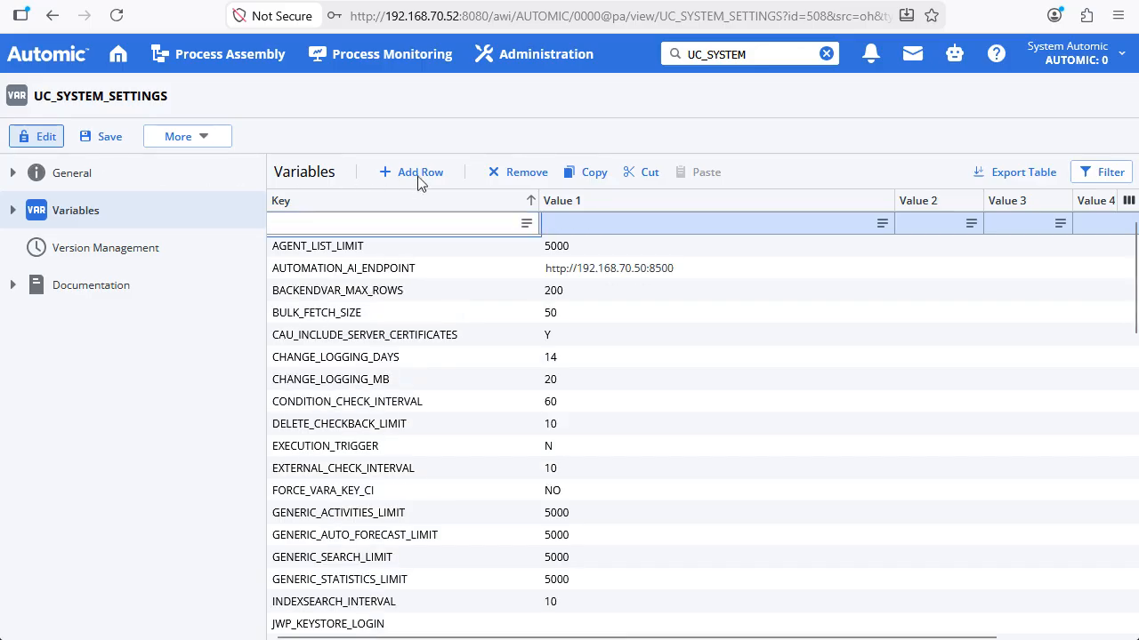
type("AUTOMATION_AI_TIMEOUT")
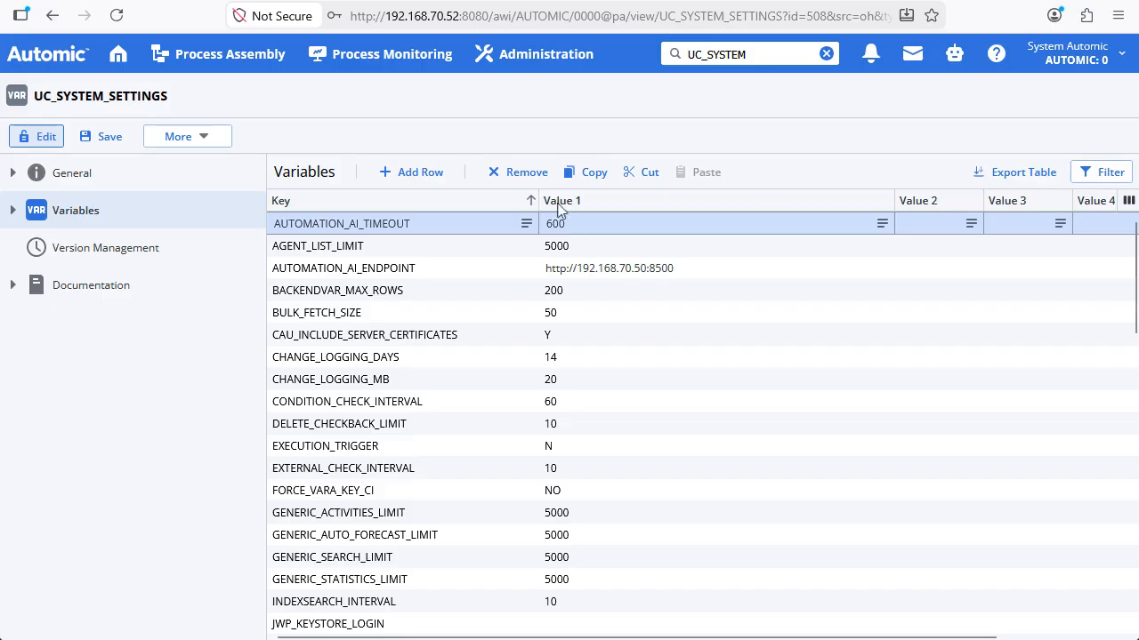
left_click(414, 174)
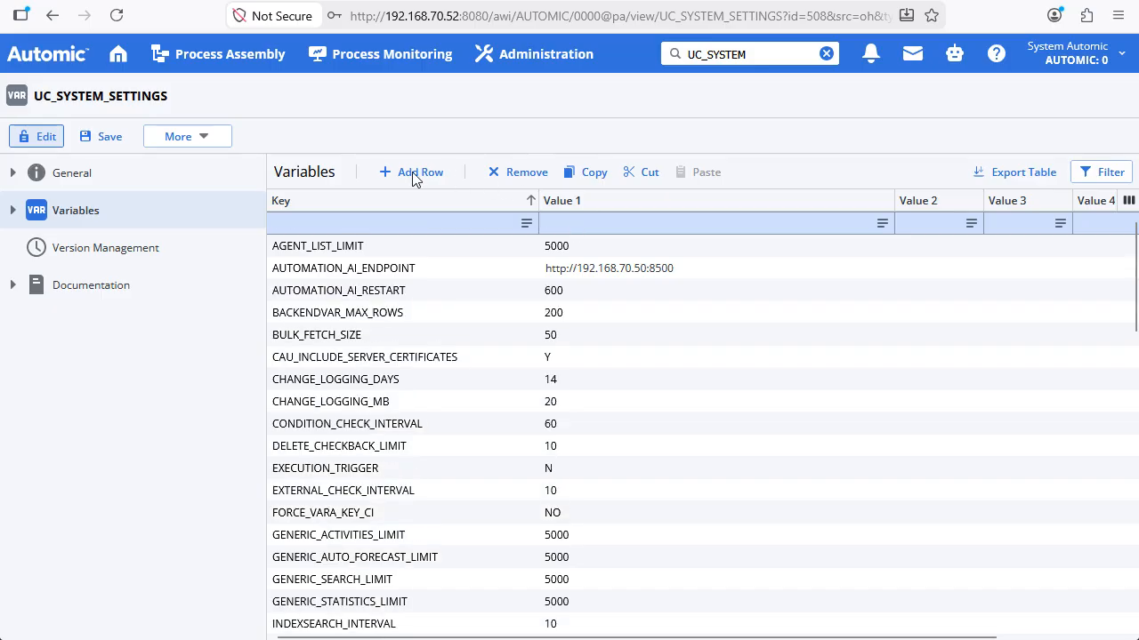
key("ctrl+v")
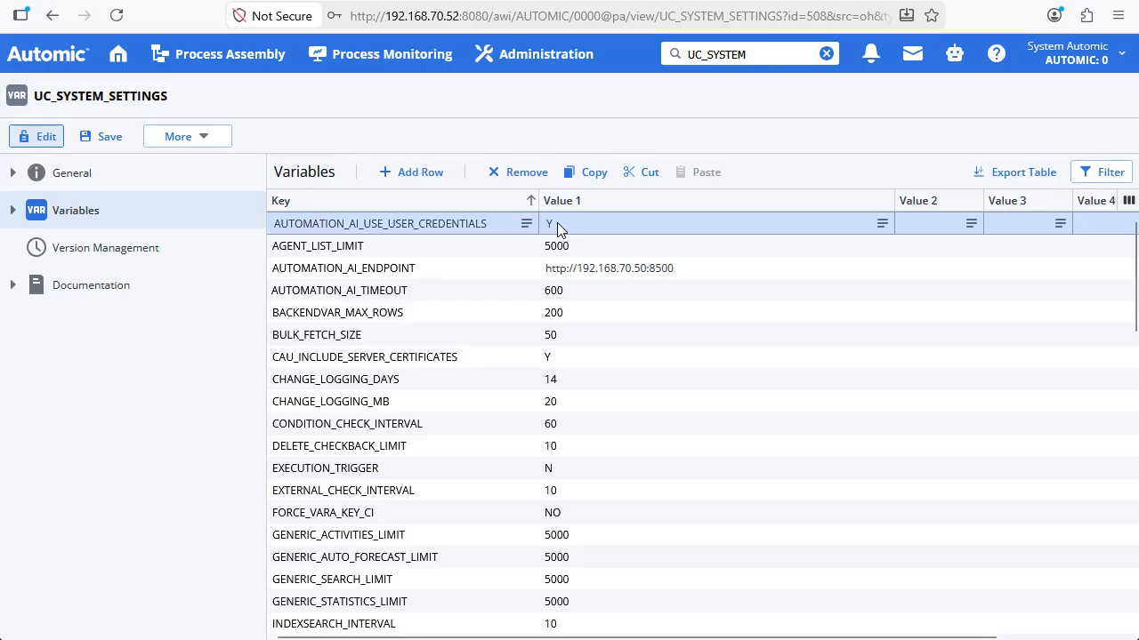
left_click(106, 140)
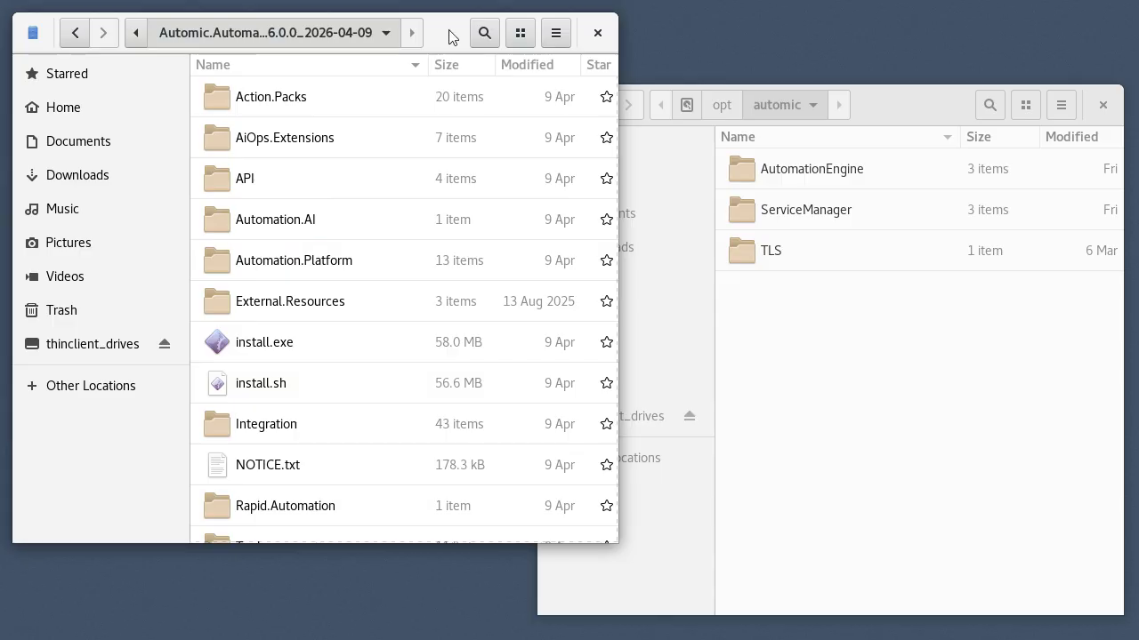
In the Linux file manager, copy the Automation.AI folder from the installation package into /opt/automic and open the copy.
right_click(278, 223)
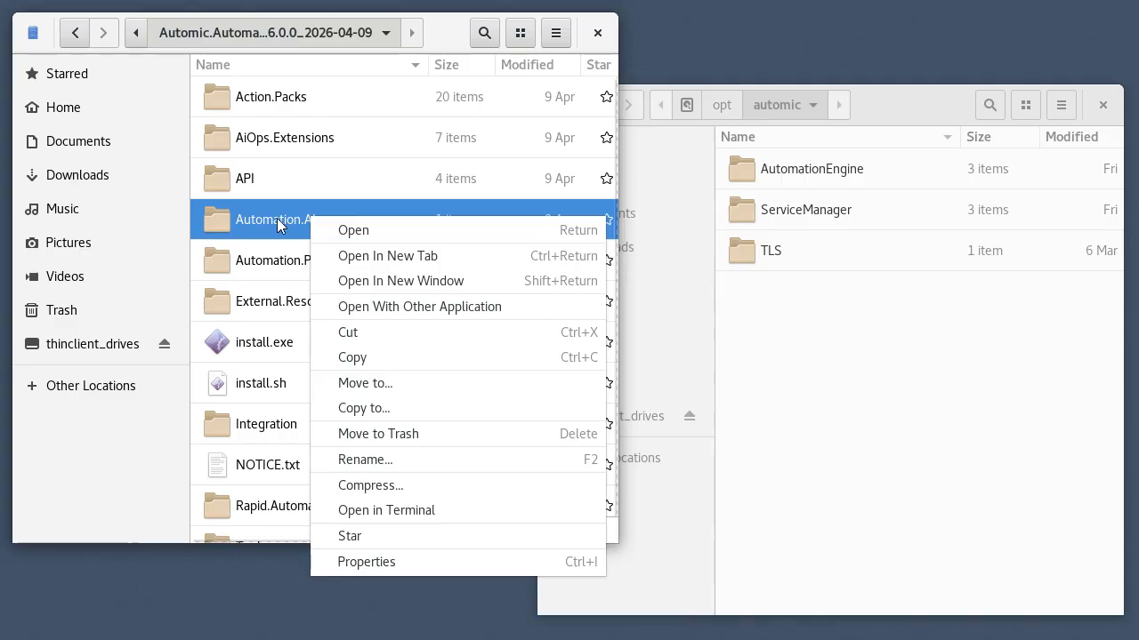
left_click(352, 358)
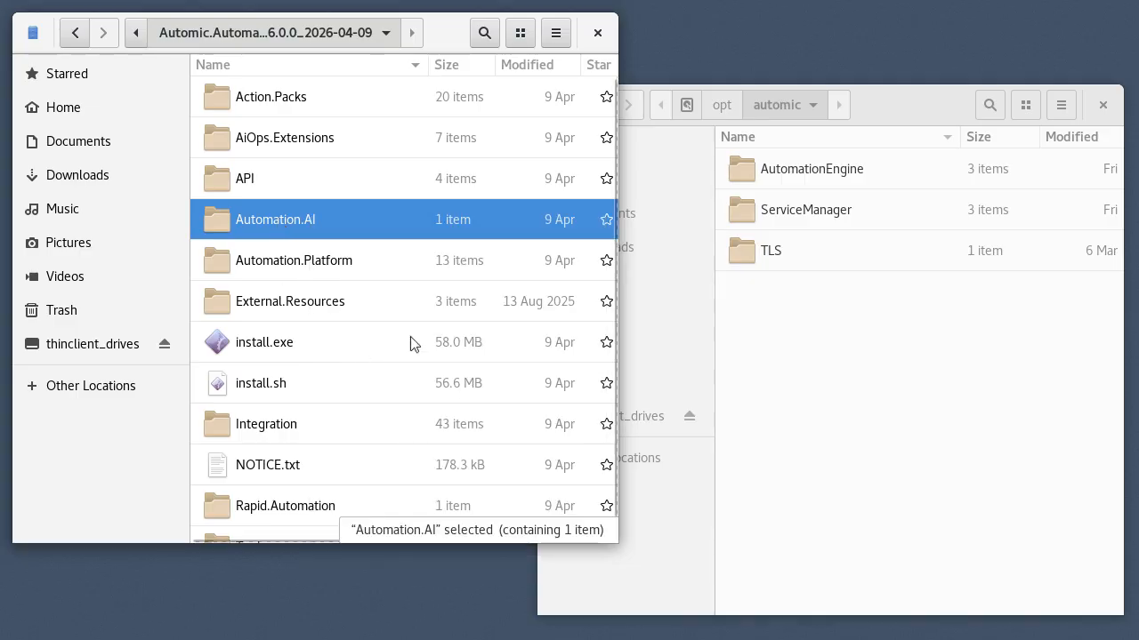
right_click(796, 320)
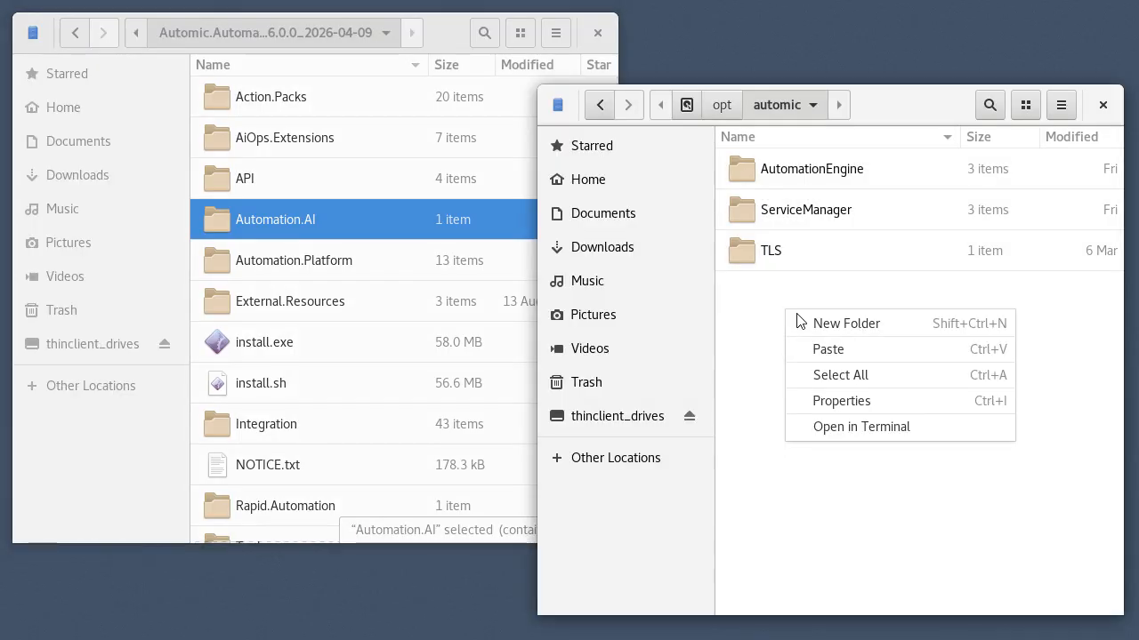
left_click(829, 352)
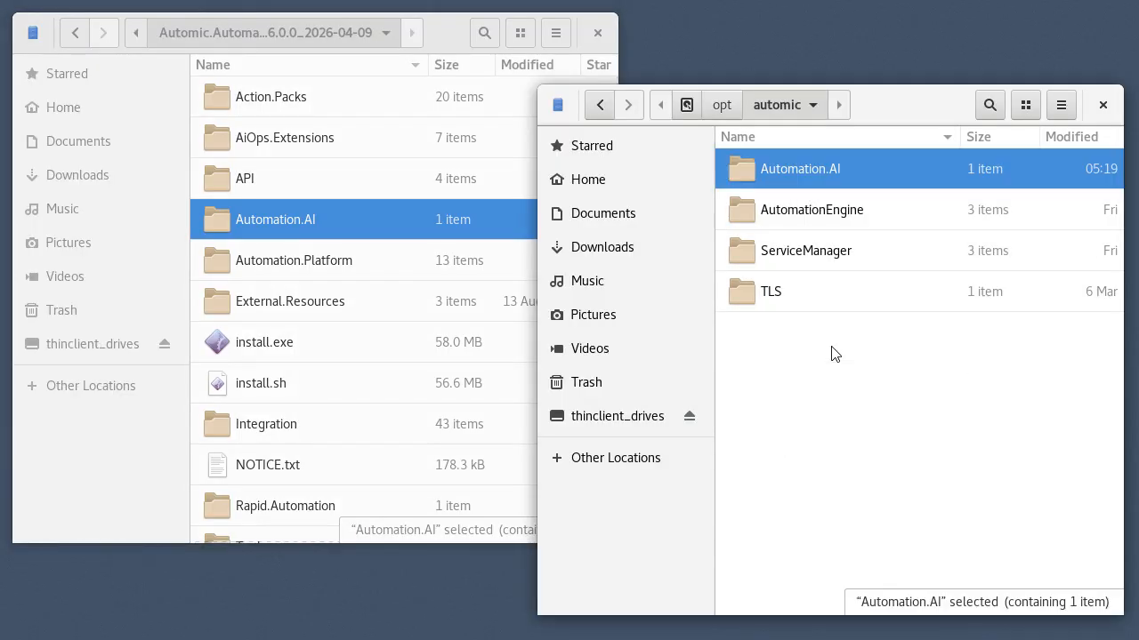
double_click(789, 170)
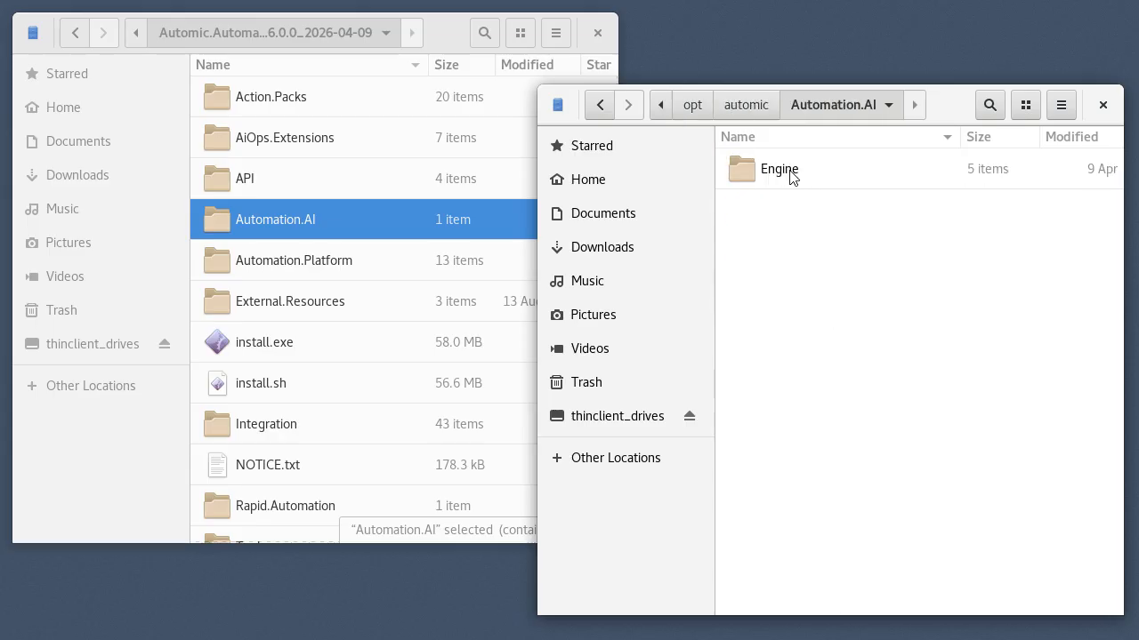
Open application.properties in the Automation.AI Engine folder and set server.port to 8500.
double_click(775, 170)
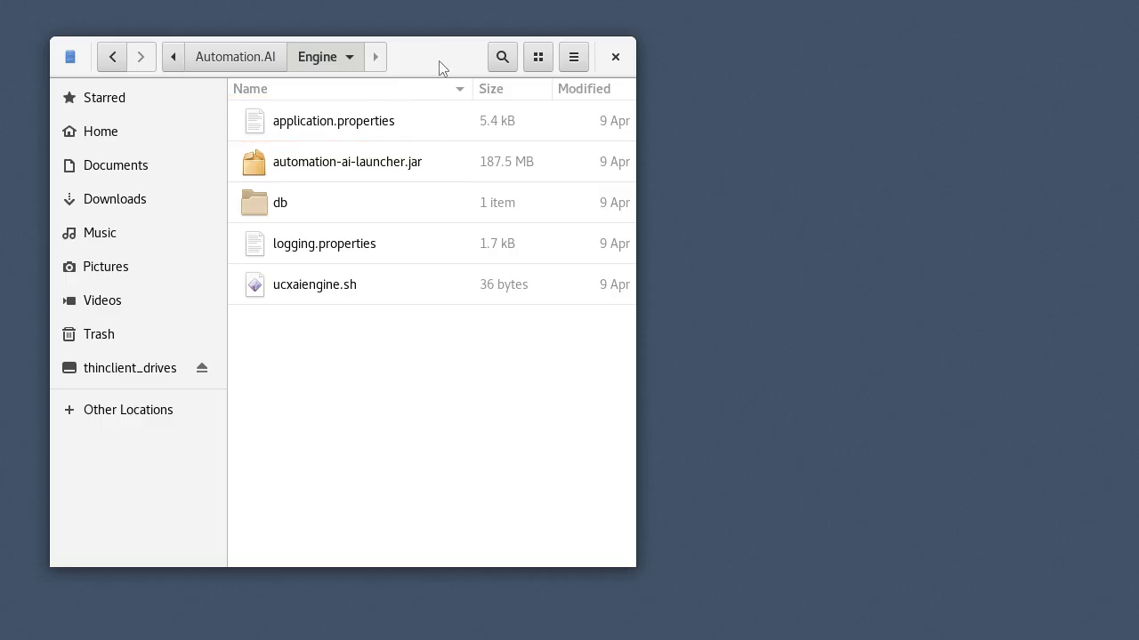
double_click(319, 131)
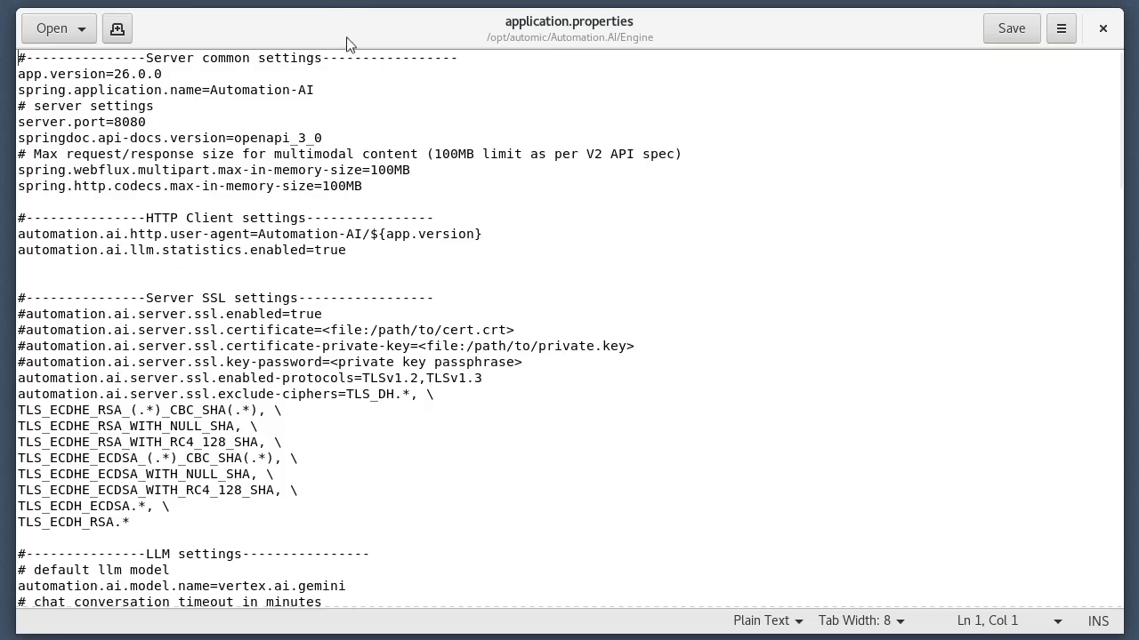
left_click_drag(146, 125, 114, 121)
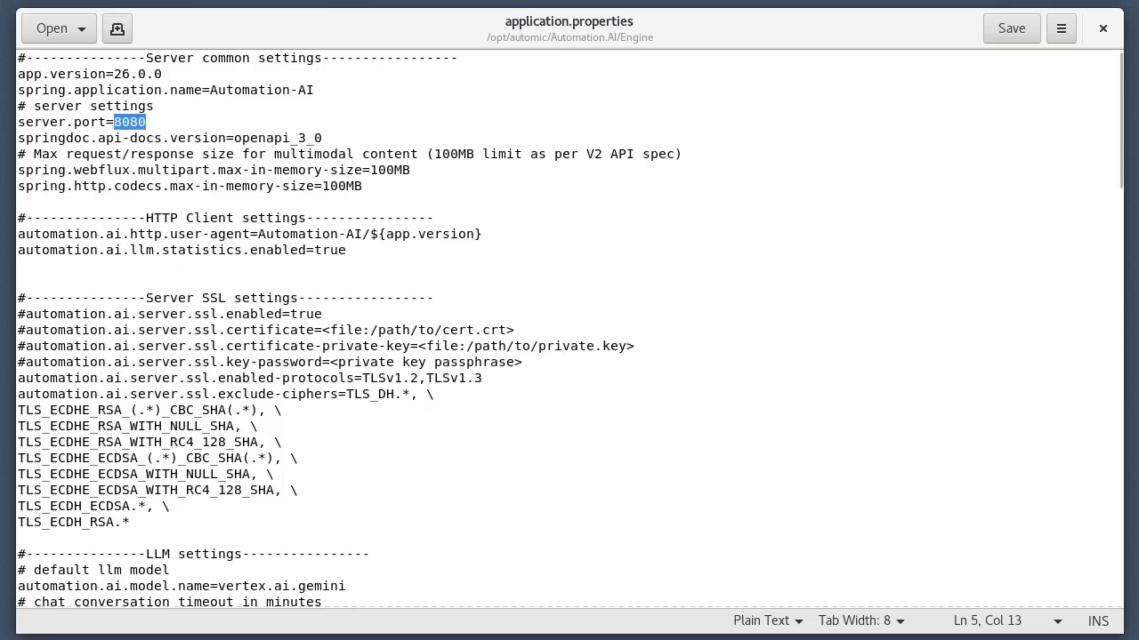
type("8500")
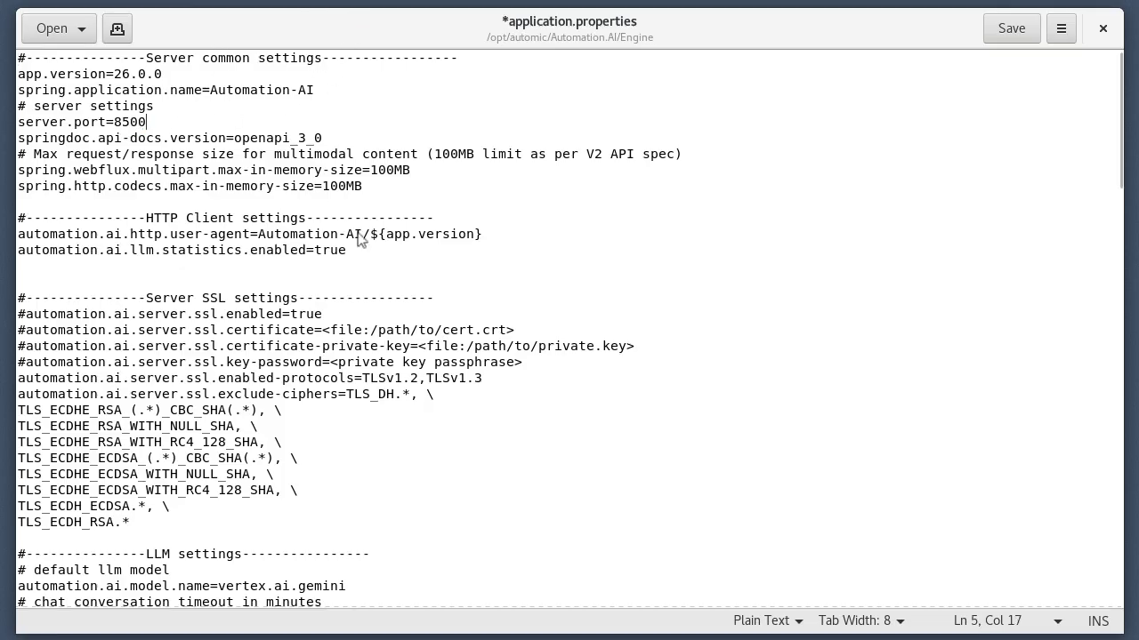
In the LLM settings, set the default model automation.ai.model.name to openai.
scroll(1119, 389, "down", 7)
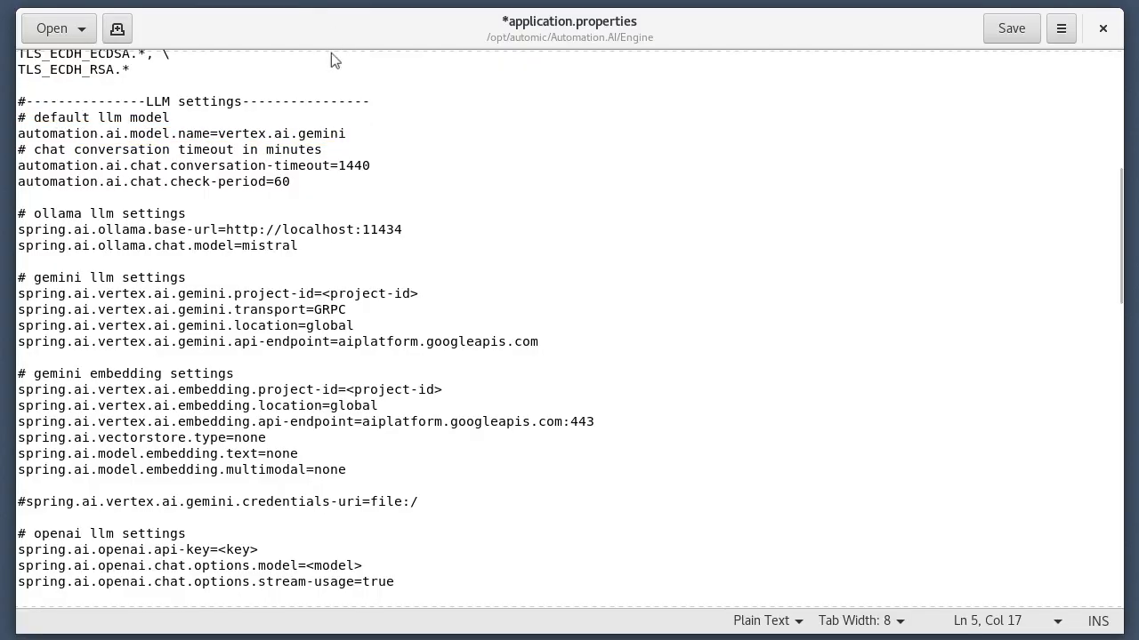
double_click(293, 133)
type("openai")
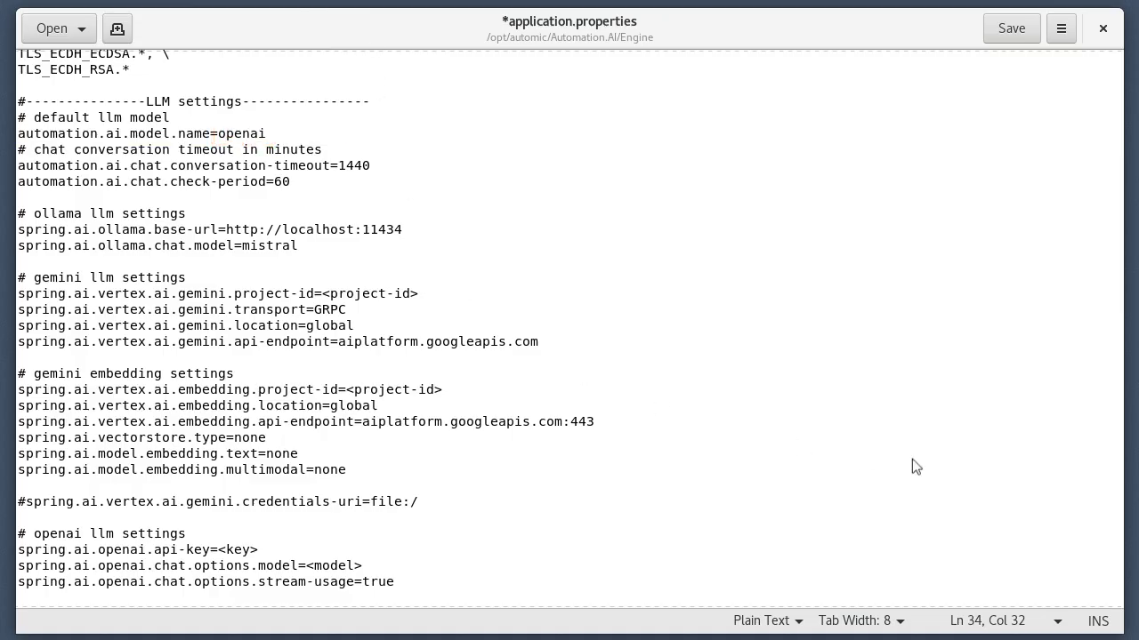
In the openai llm settings, enter the OpenAI API key and set the chat options model to "[type your openai chat model here]".
scroll(1112, 478, "down", 8)
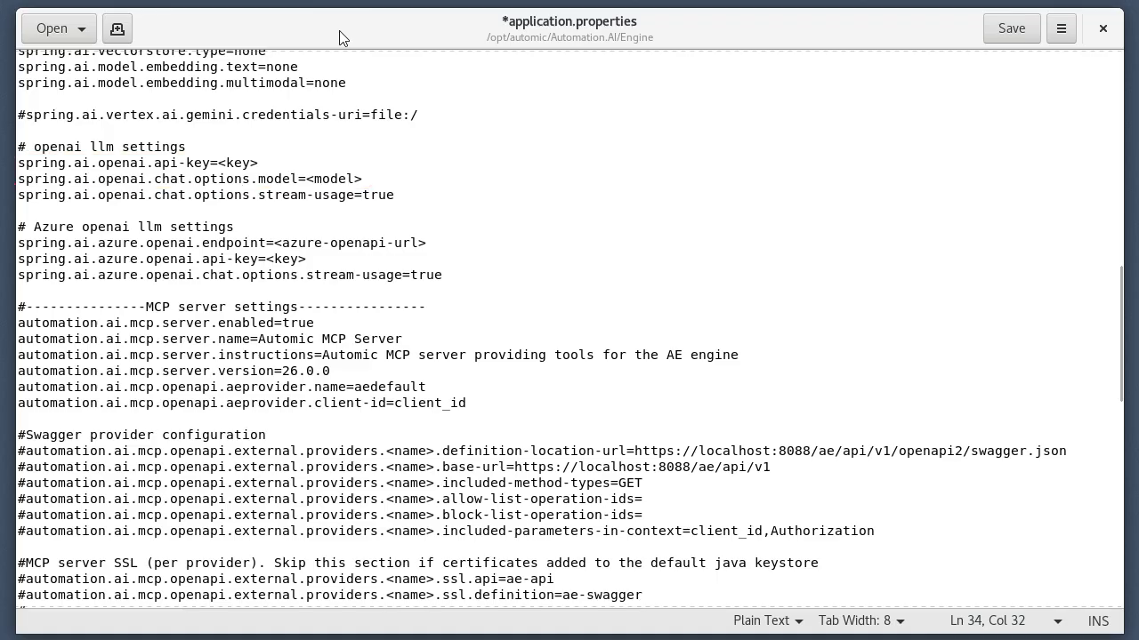
left_click_drag(258, 164, 218, 164)
key("BackSpace")
key("ctrl+v")
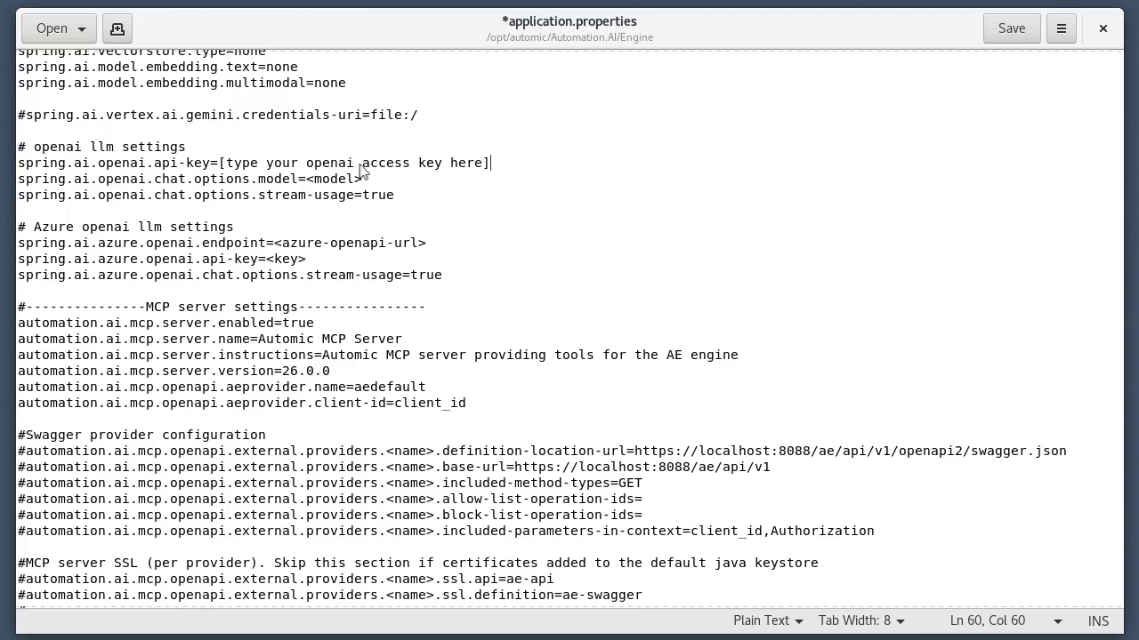
left_click_drag(363, 178, 306, 179)
key("ctrl+v")
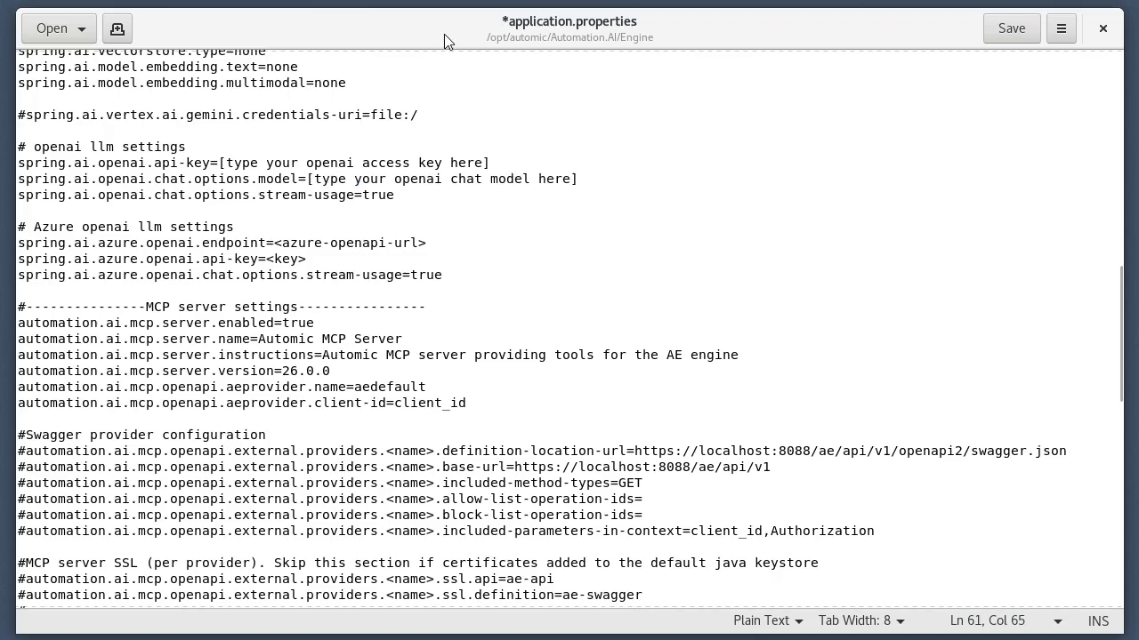
In the Database settings, uncomment the spring.datasource url, username, password and driver-class-name lines.
left_click(1121, 543)
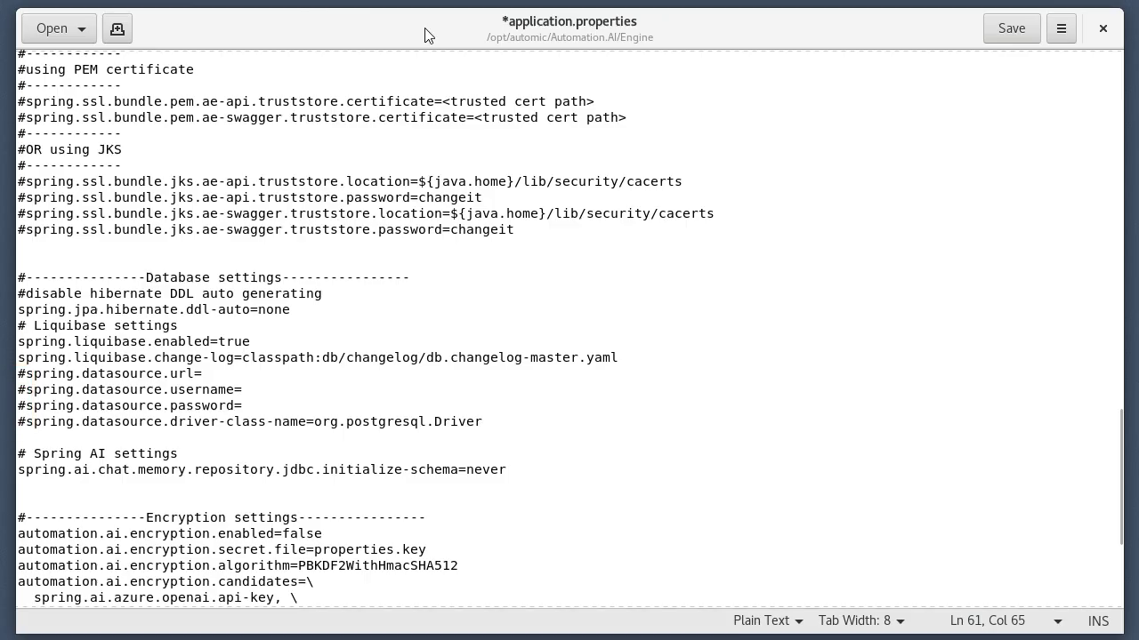
left_click(20, 374)
key("Delete")
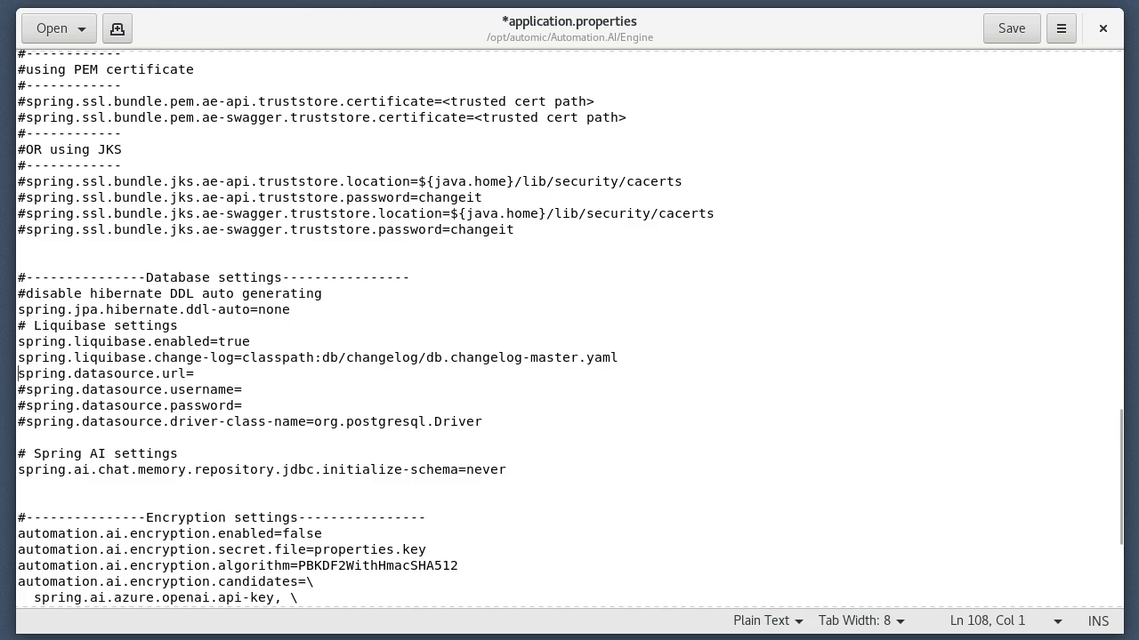
key("Down")
key("Delete")
key("Down")
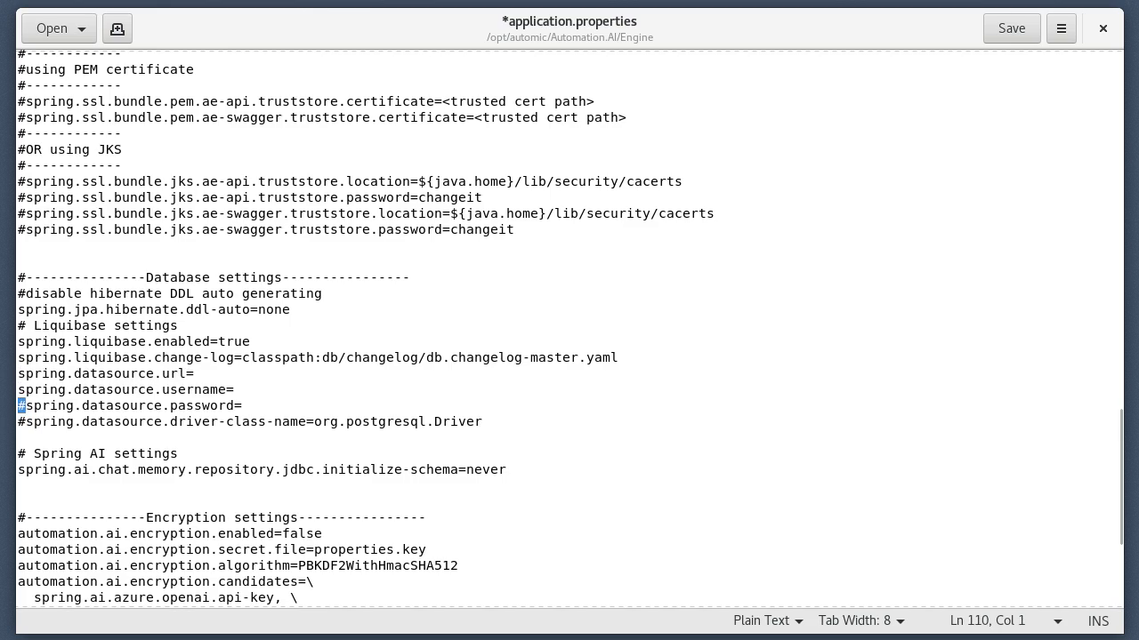
key("Delete")
key("Down")
key("Delete")
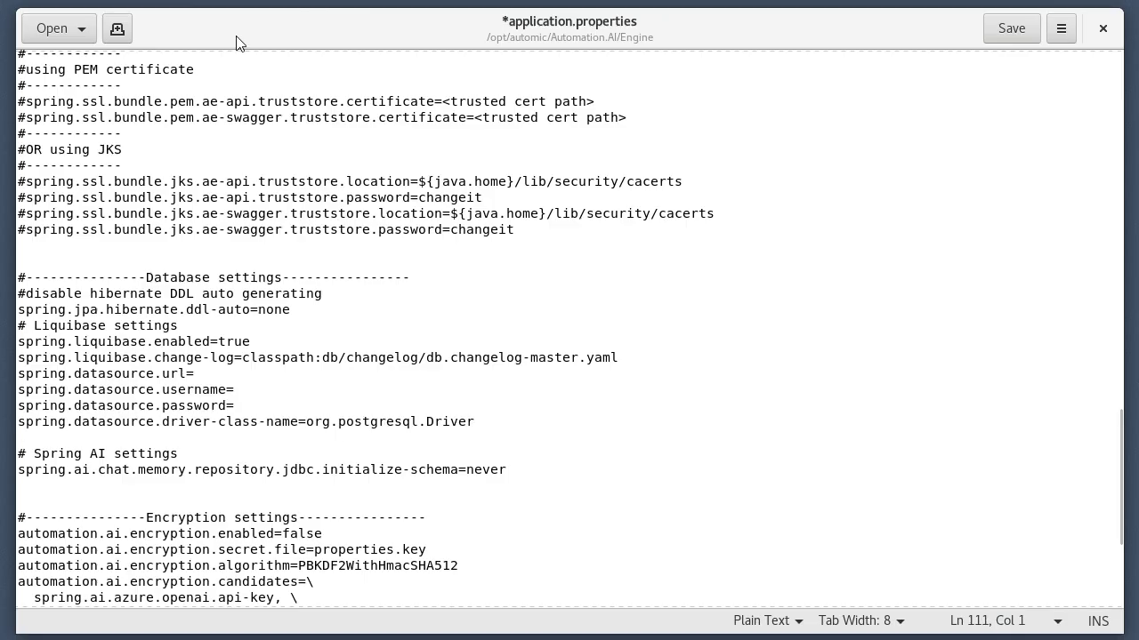
Set the datasource URL to jdbc:postgresql://192.168.70.53:5432/automationai and the username to automationai, enter the database password, and save application.properties.
left_click(203, 373)
key("ctrl+v")
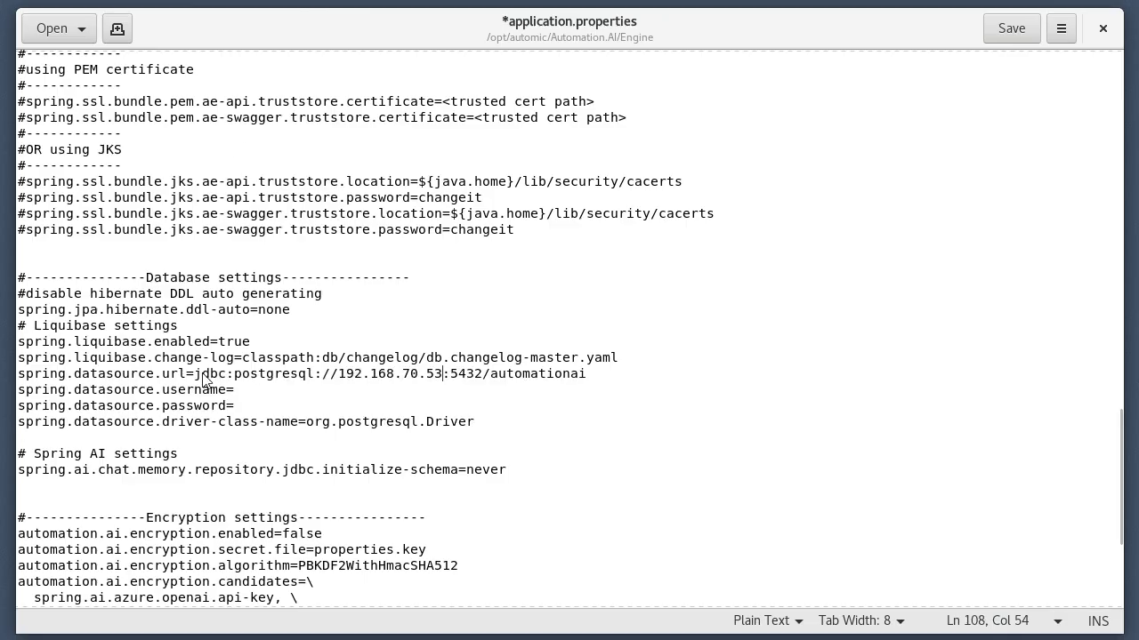
left_click(252, 395)
key("ctrl+v")
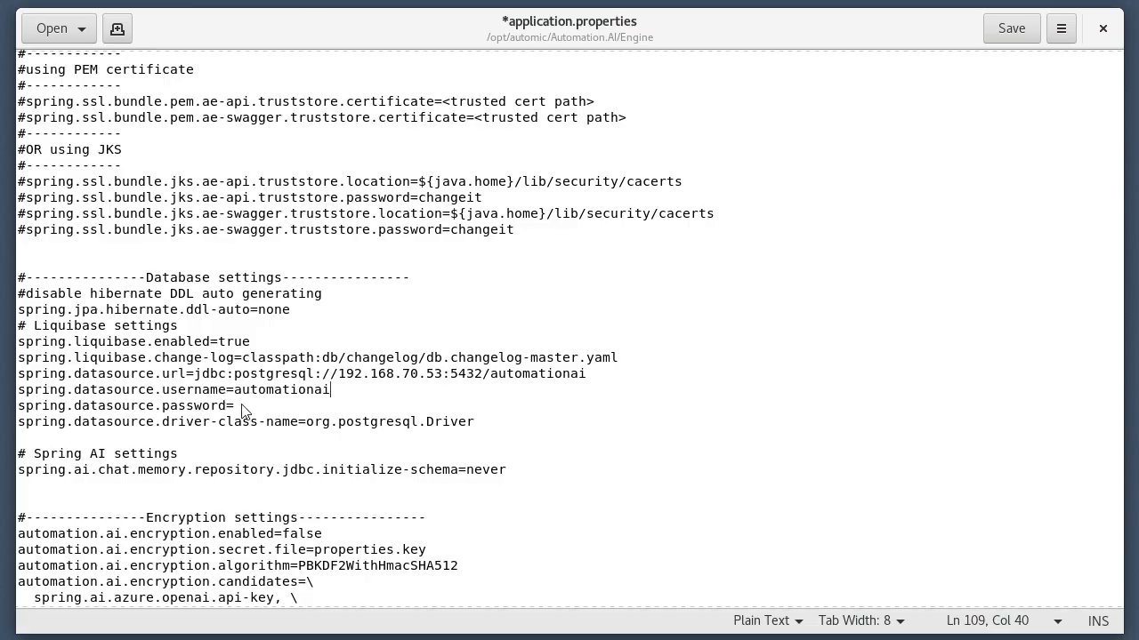
left_click(242, 409)
key("ctrl+v")
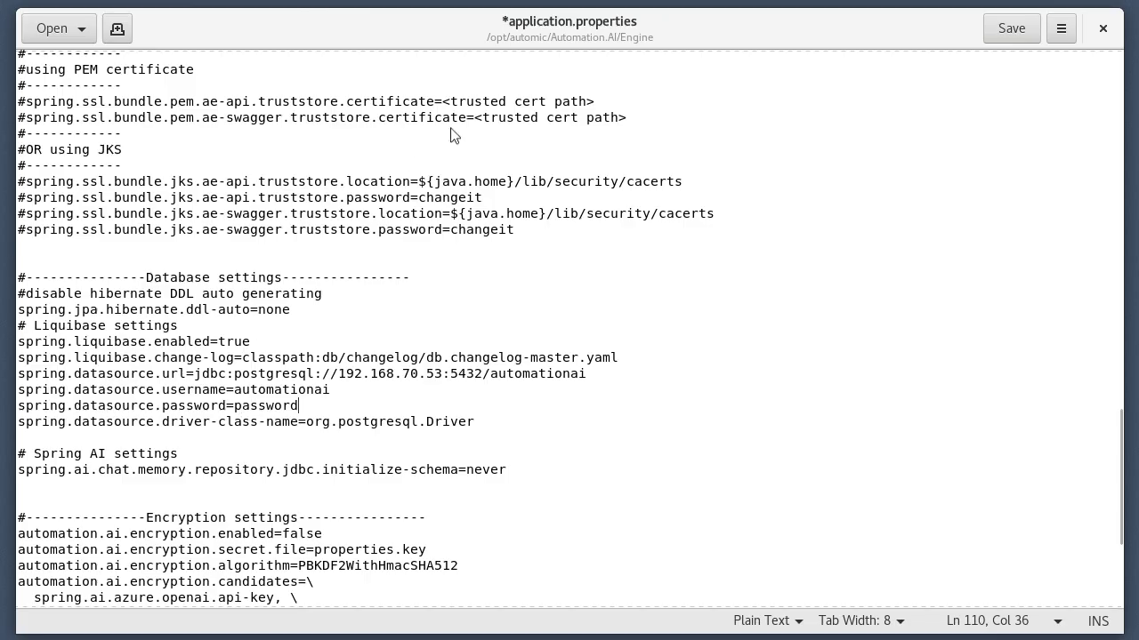
left_click(1009, 28)
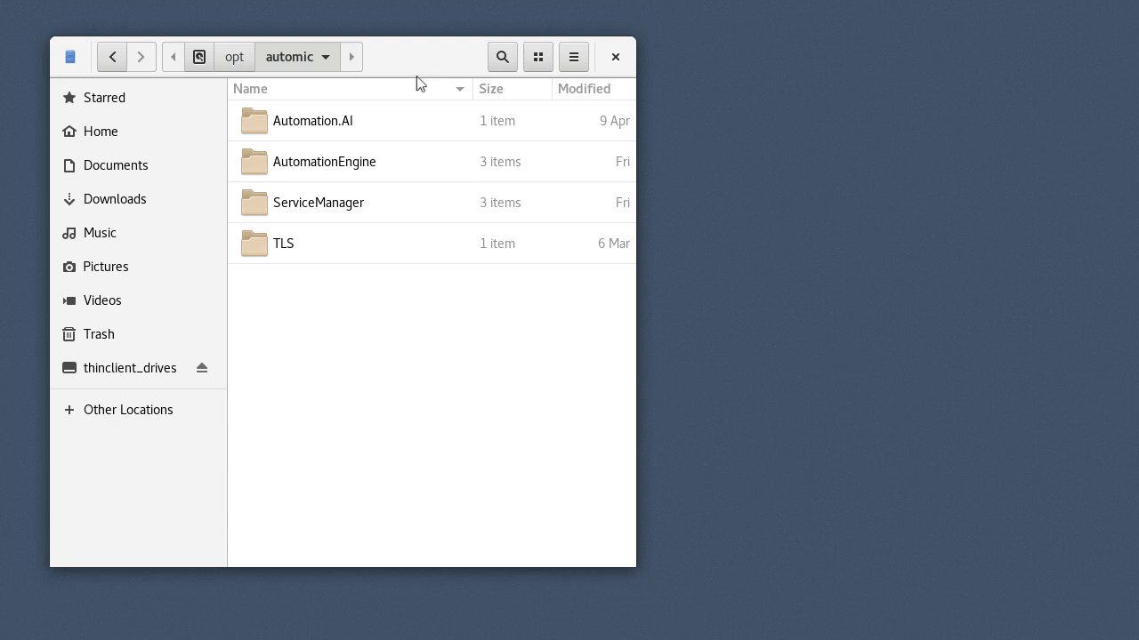
Append "DEFINE AUTOAI;/opt/jdk-17.0.9/bin/java -jar automation-ai-launcher.jar ;/opt/automic/Automation.AI/Engine/" to uc4.smd in the ServiceManager bin folder and save it.
double_click(319, 207)
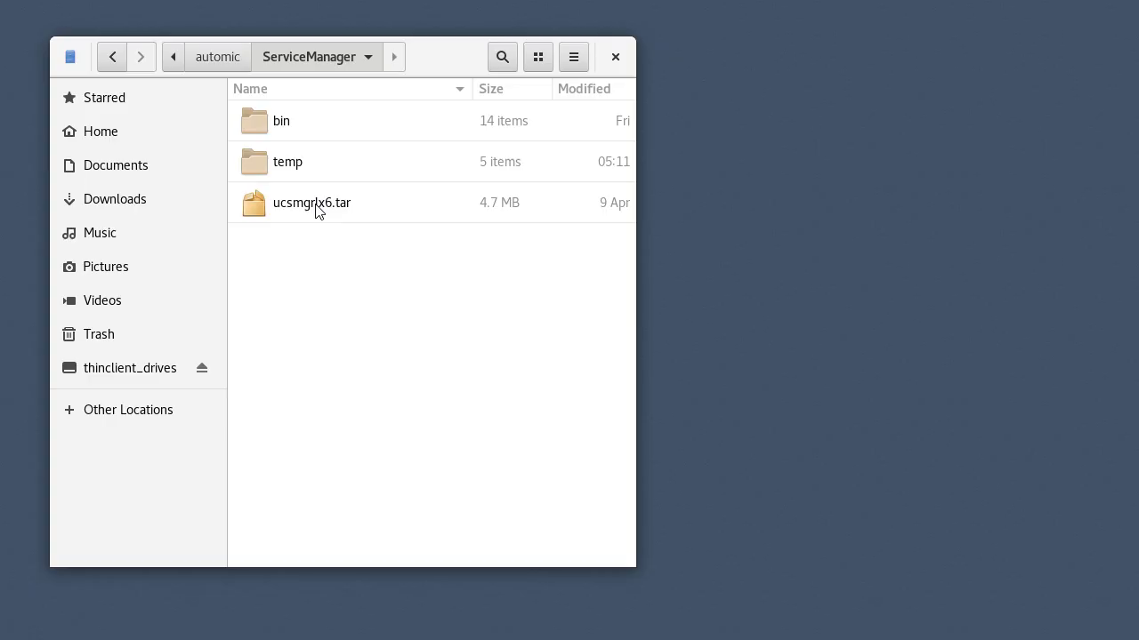
double_click(281, 126)
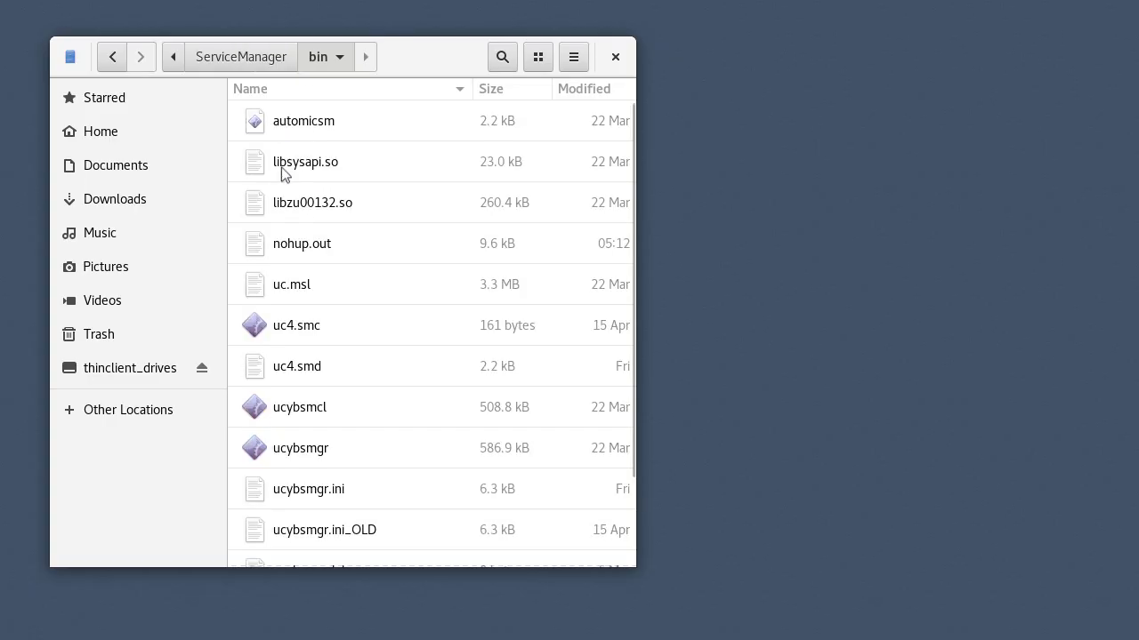
double_click(297, 367)
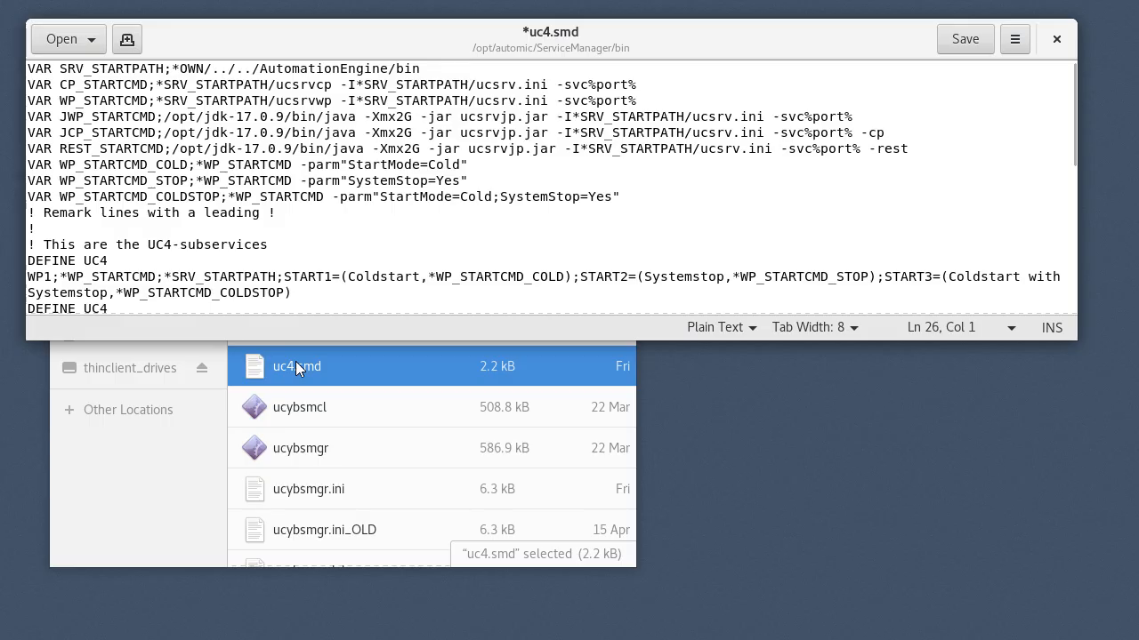
left_click(1073, 301)
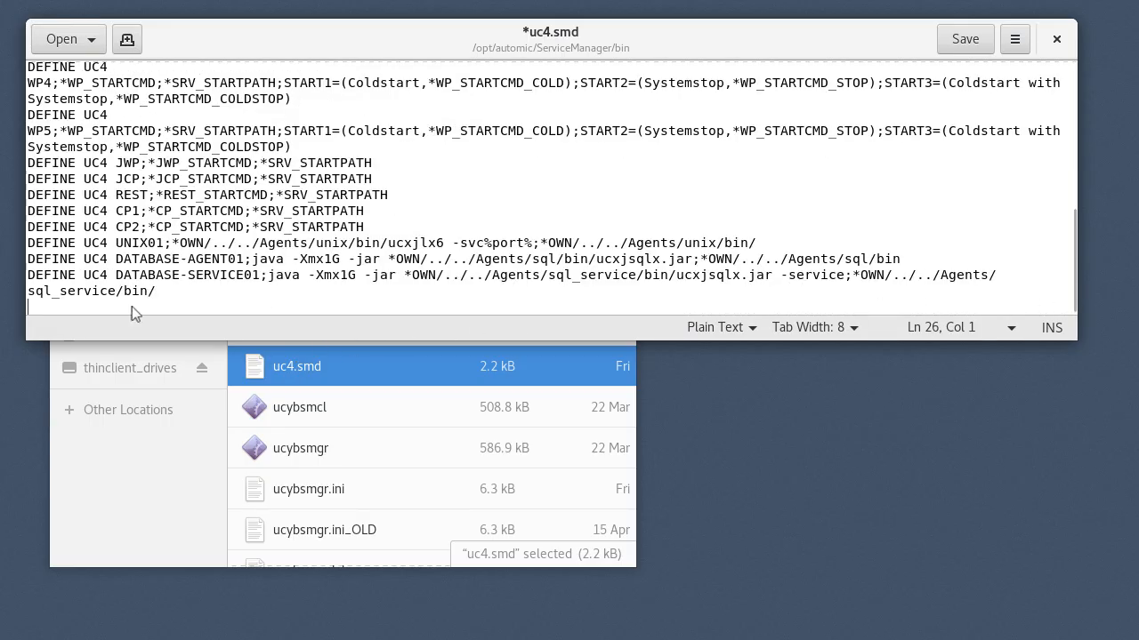
type("DEFINE AUTOAI;/opt/jdk-17.0.9/bin/java -jar automation-ai-launcher.jar ;/opt/automic/Automation.AI/Engine/")
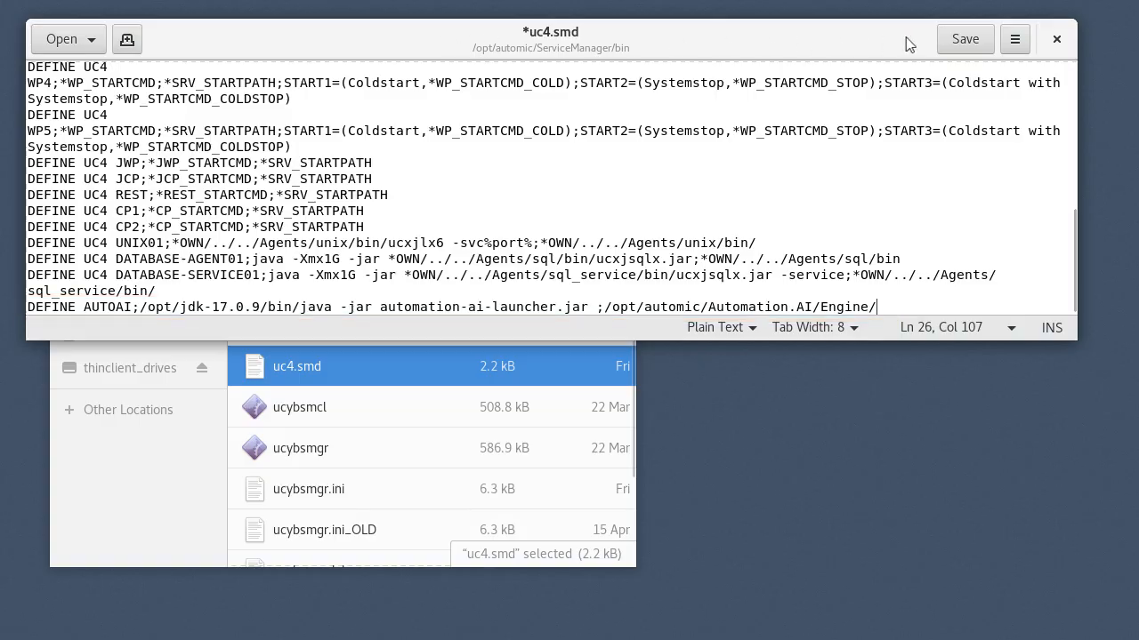
left_click(965, 39)
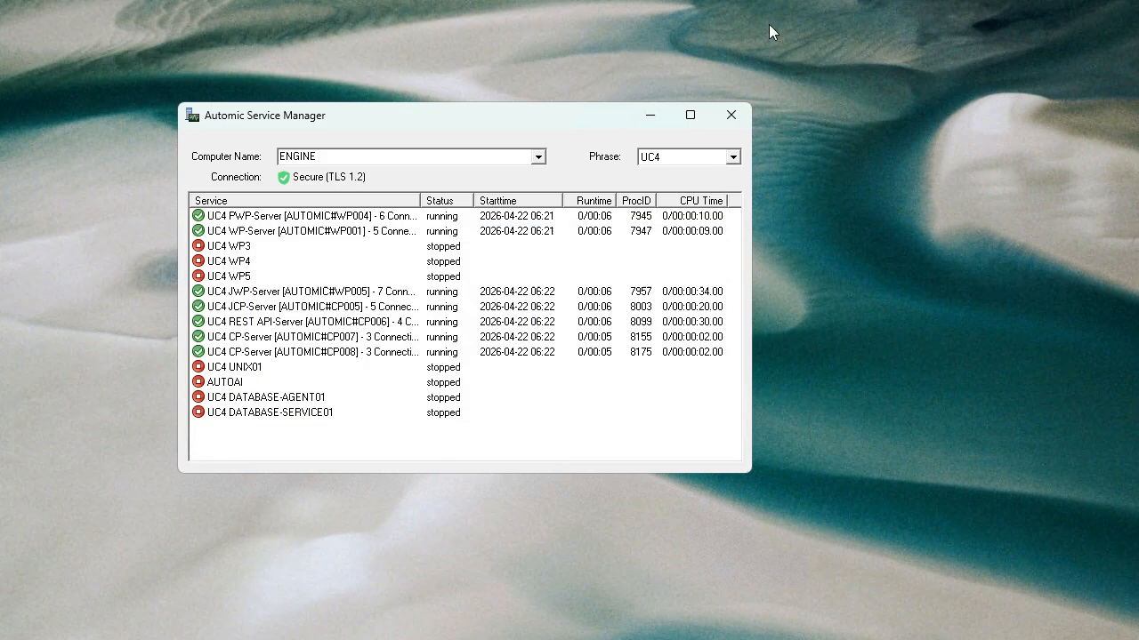
In Automic Service Manager, review the AUTOAI service's command and start path properties, and start the service.
right_click(223, 384)
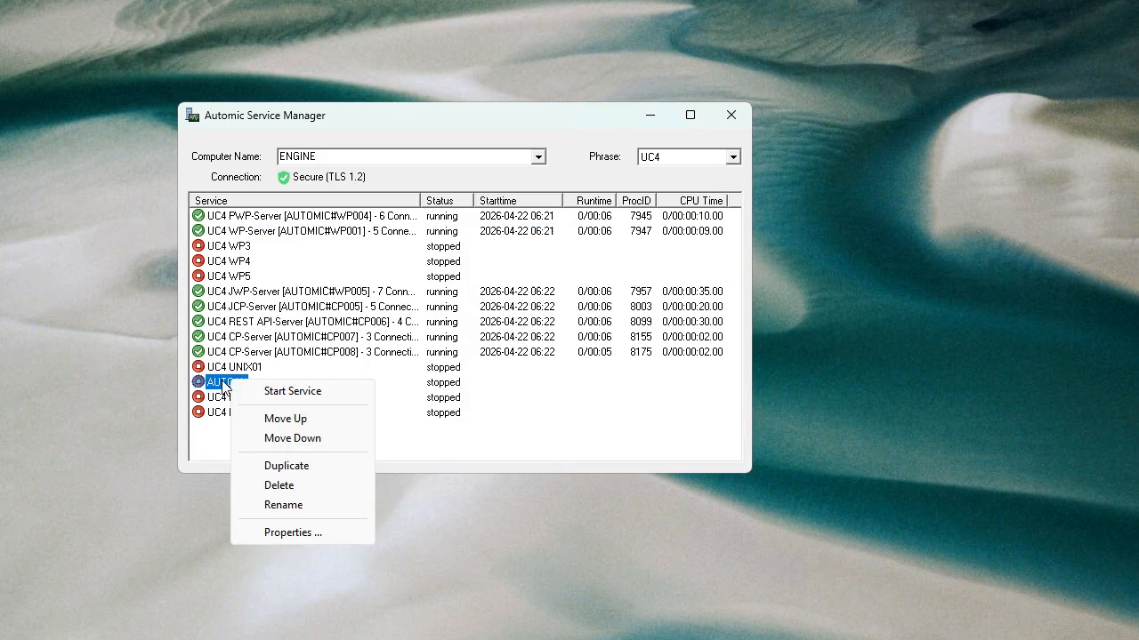
left_click(292, 533)
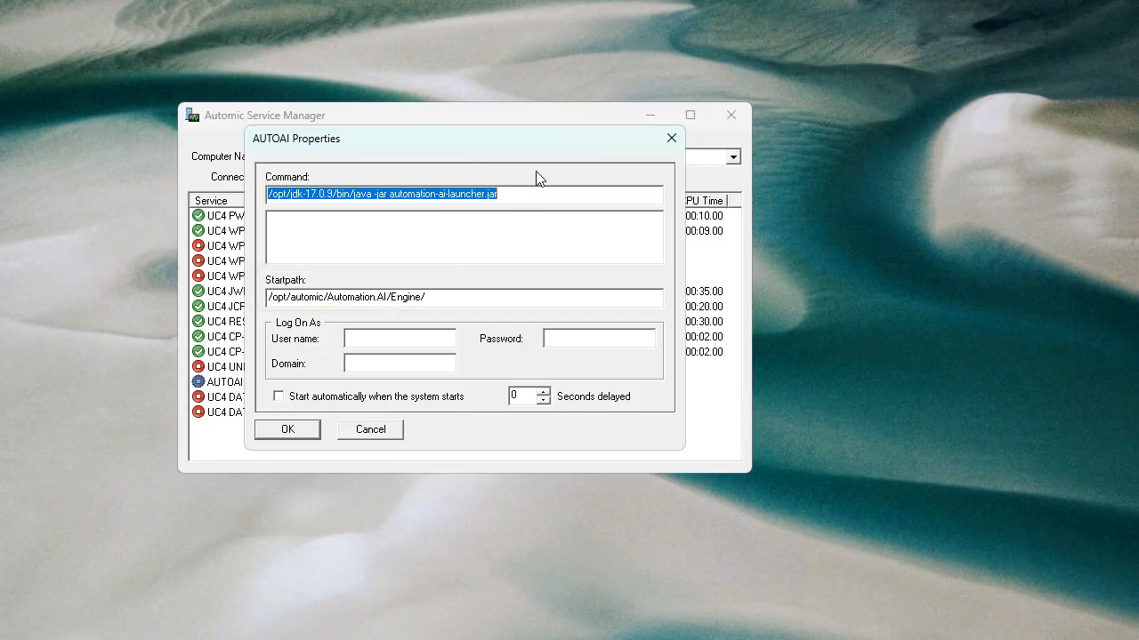
left_click(294, 435)
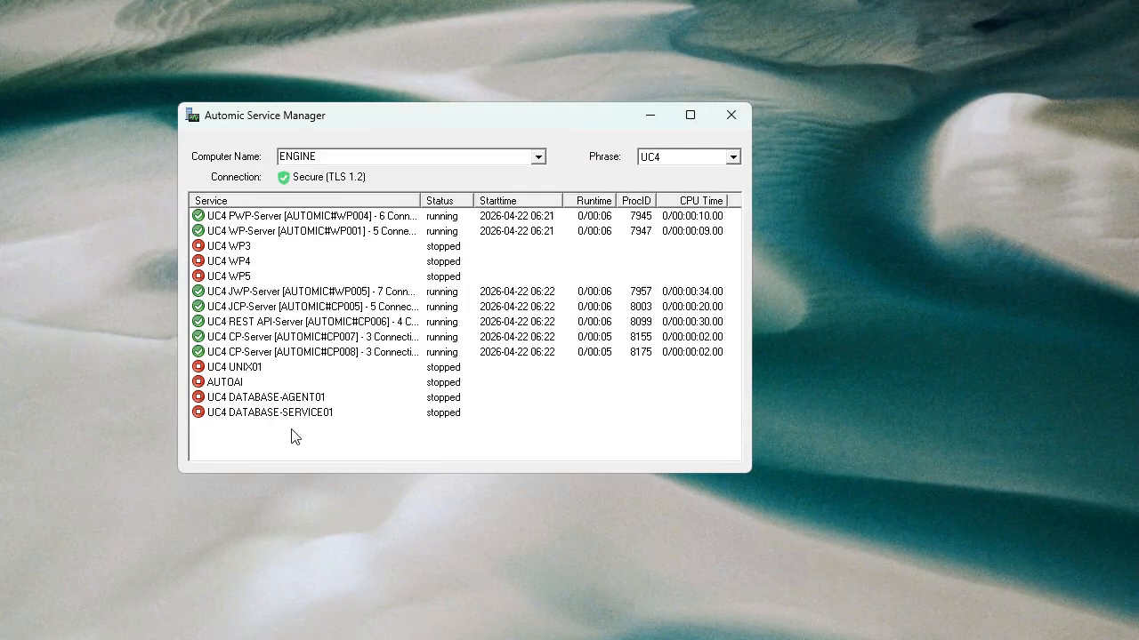
right_click(223, 385)
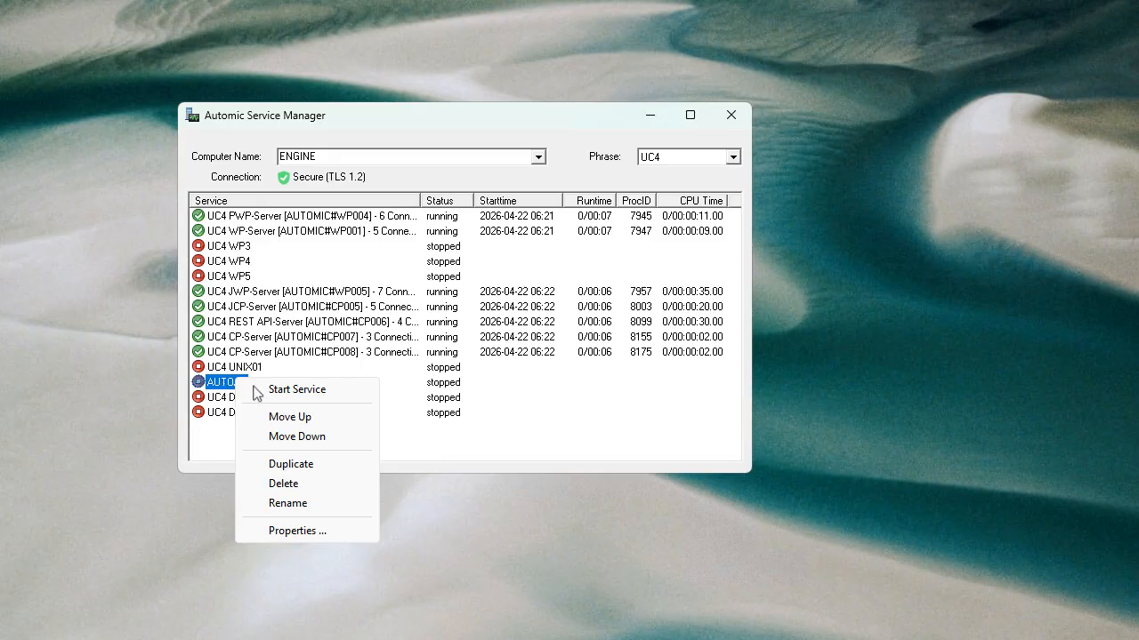
left_click(307, 390)
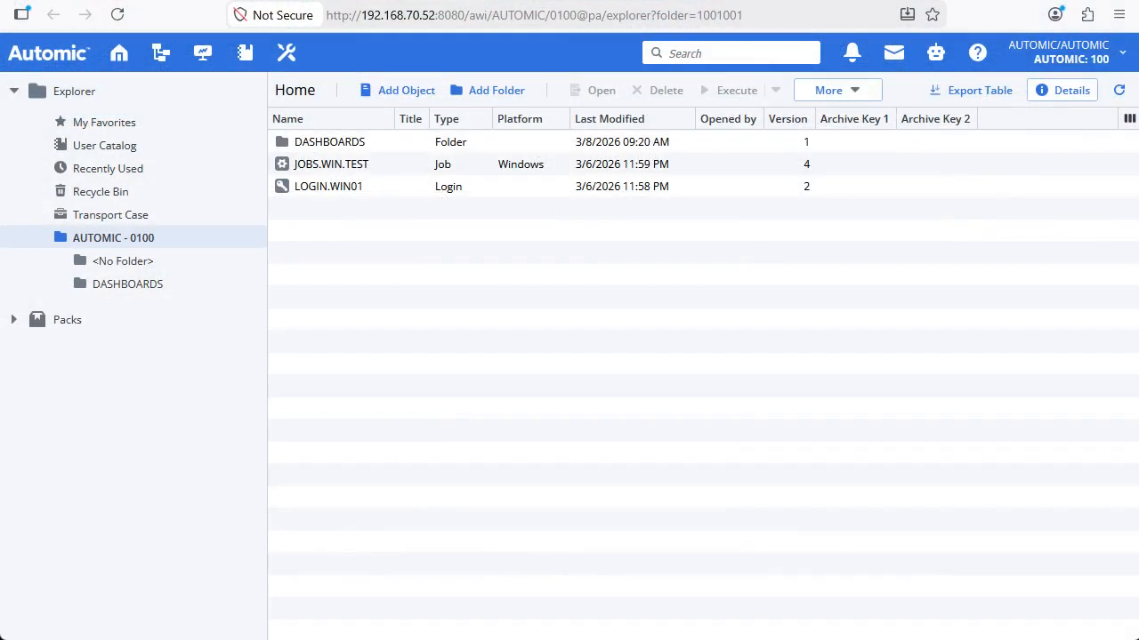
In the Automic web interface, open the Intelligent Assistant.
left_click(936, 53)
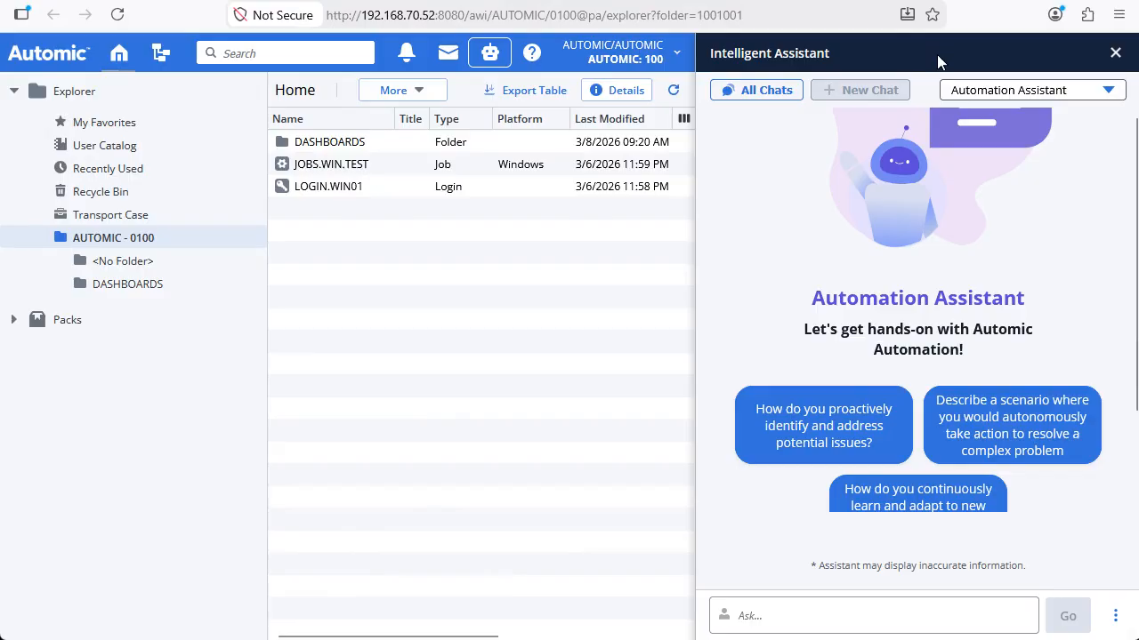